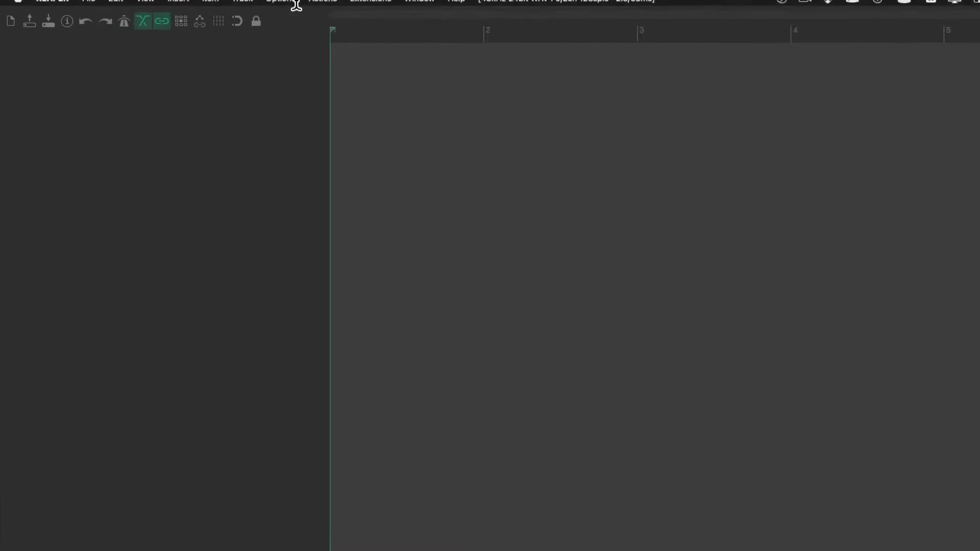
# Insert track 1 from the Track menu, then add tracks 2 and 3 from the empty track panel
pyautogui.click(298, 7)
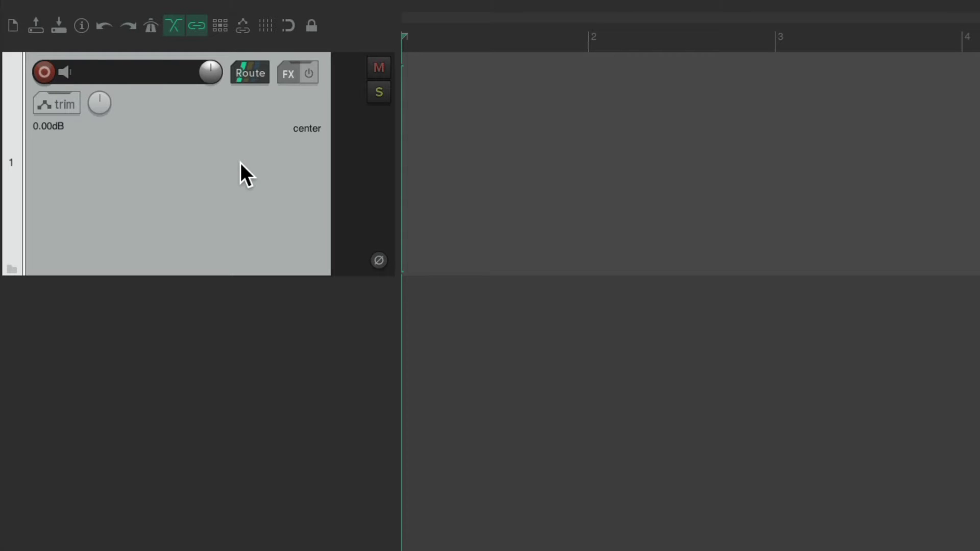
pyautogui.doubleClick(241, 370)
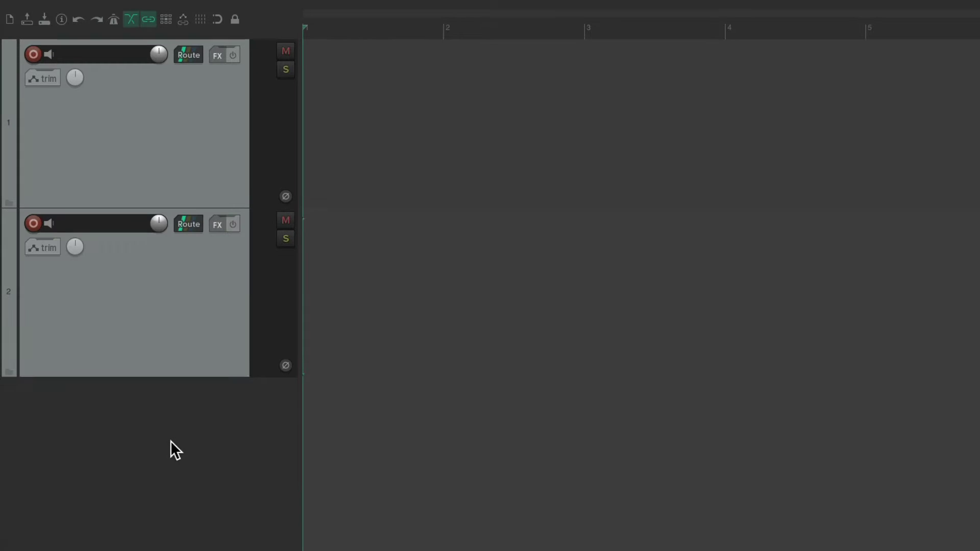
pyautogui.doubleClick(171, 448)
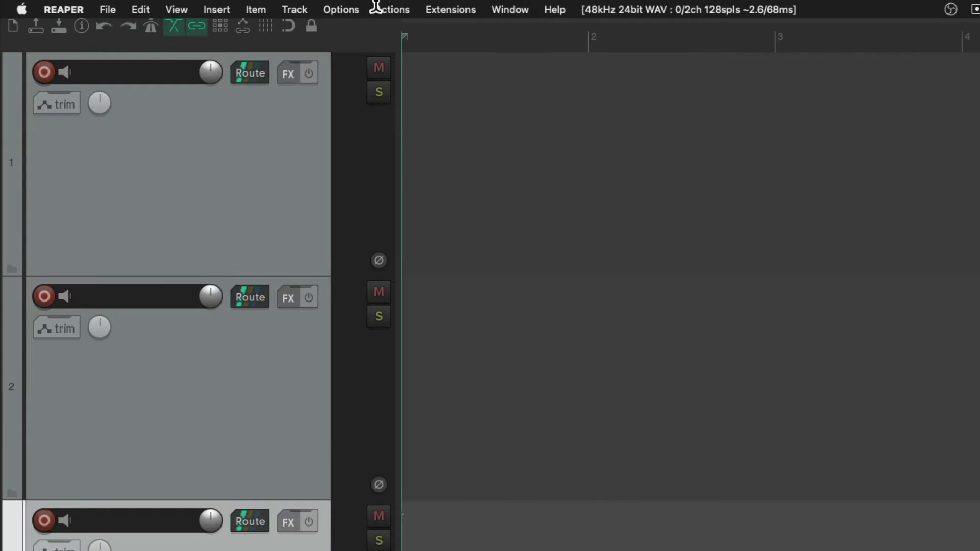
pyautogui.click(337, 10)
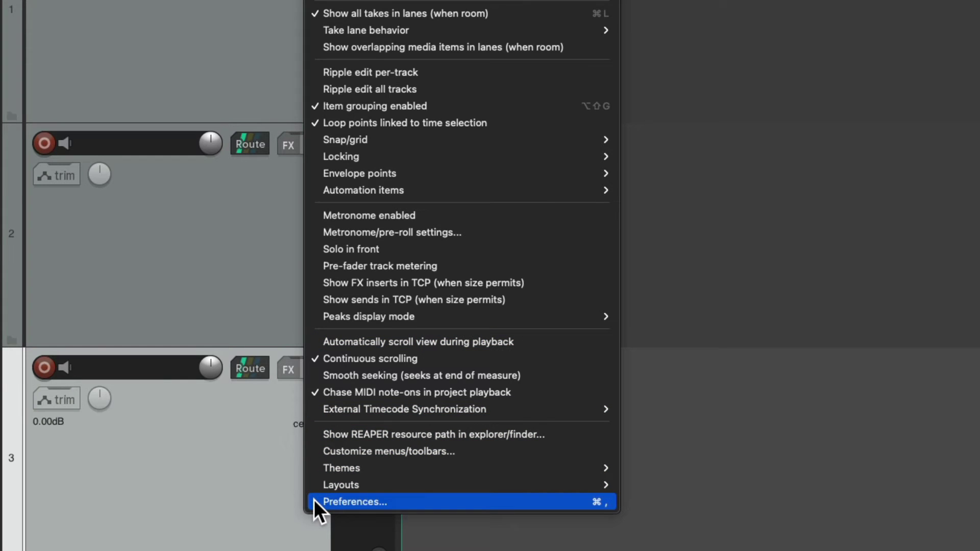
pyautogui.click(314, 501)
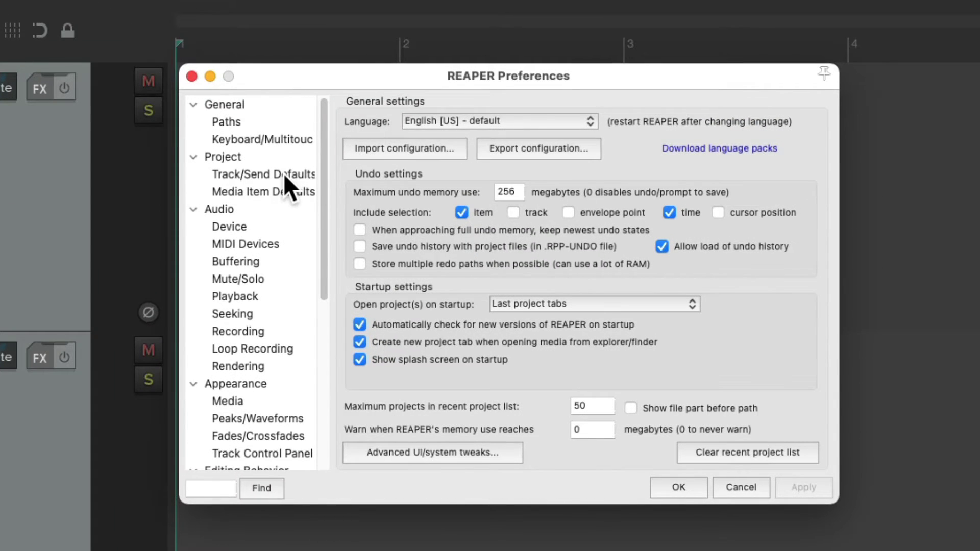
pyautogui.click(284, 173)
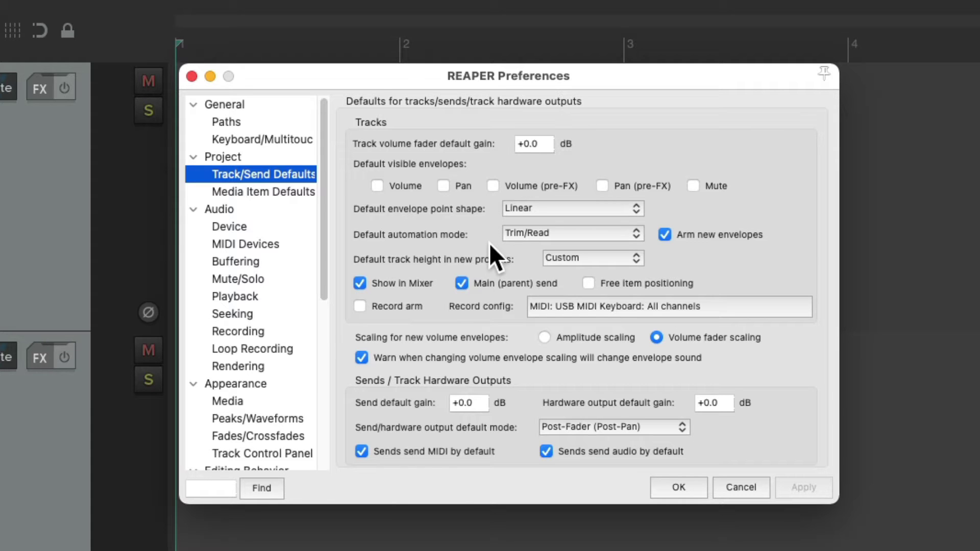
pyautogui.click(555, 302)
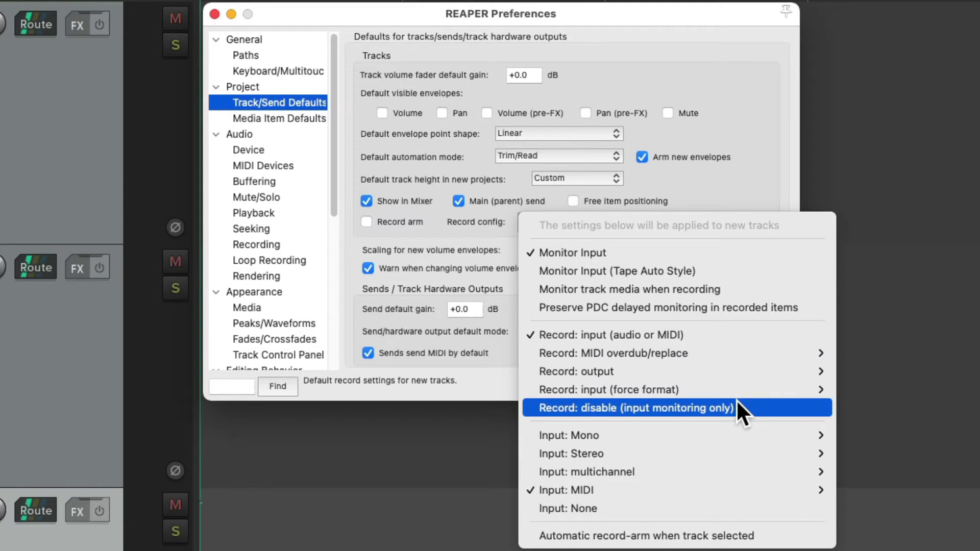
pyautogui.moveTo(674, 491)
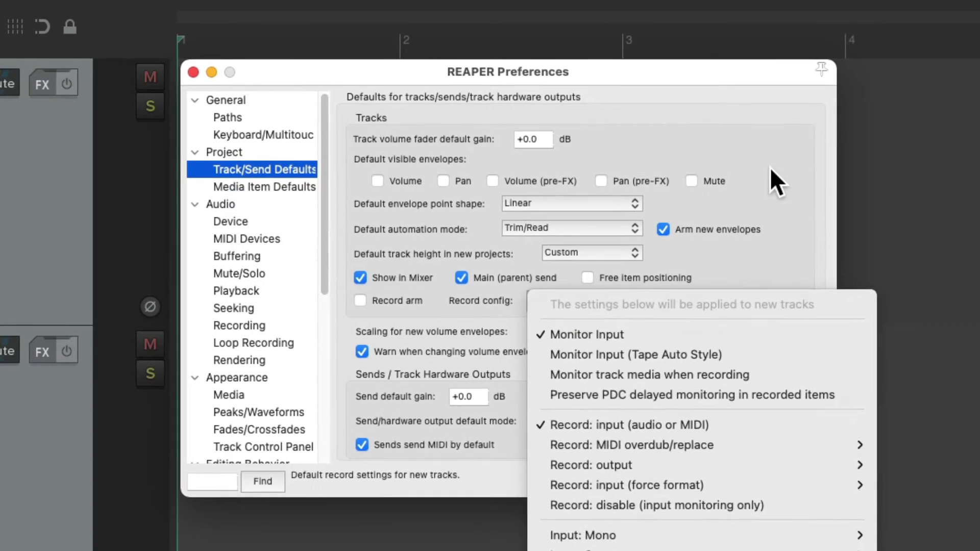
pyautogui.click(770, 167)
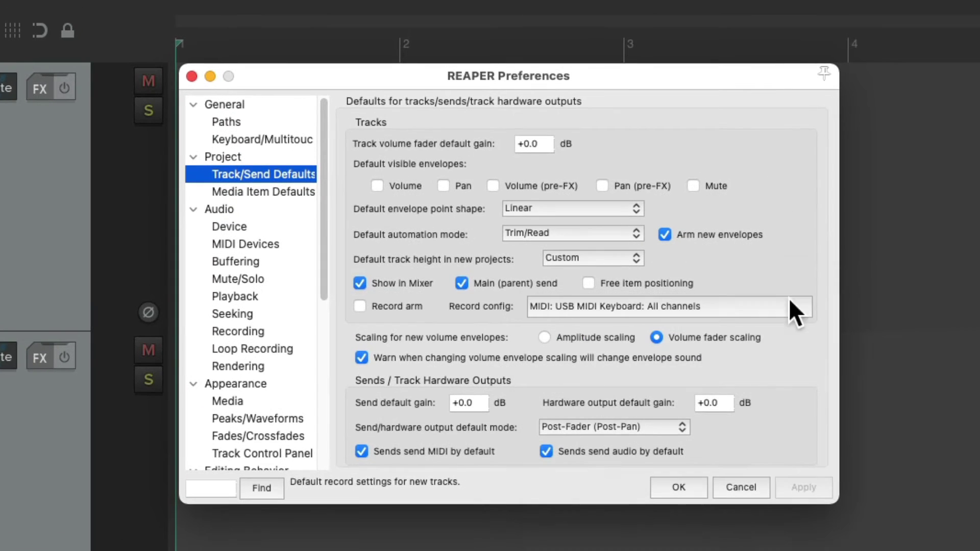
pyautogui.click(681, 487)
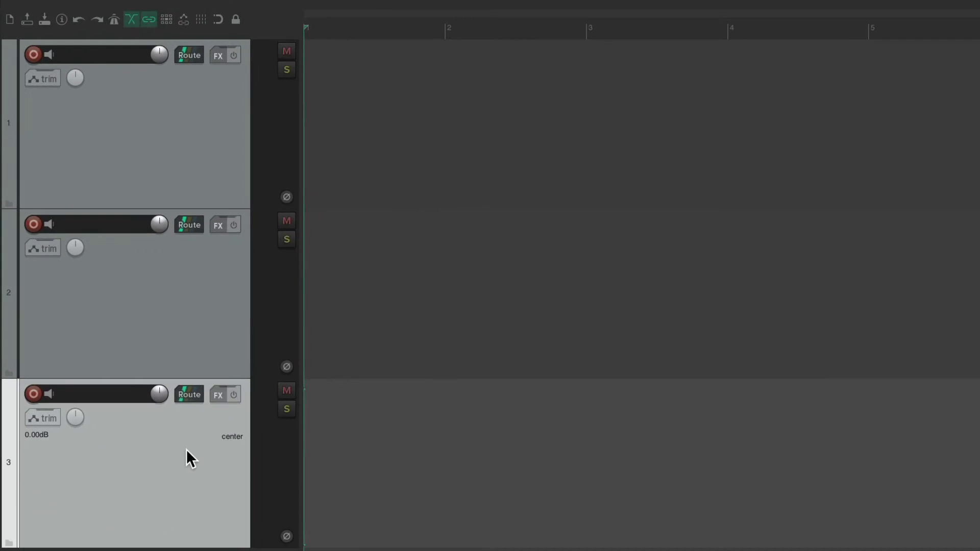
# Delete tracks 2 and 3 and load Cockos ReaGate onto track 1
pyautogui.press('Delete')
pyautogui.press('Delete')
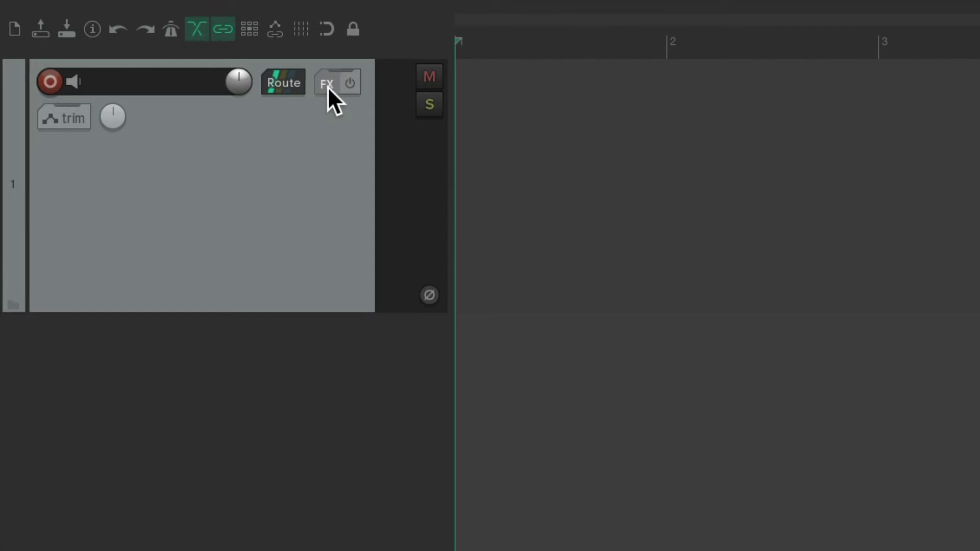
pyautogui.click(328, 87)
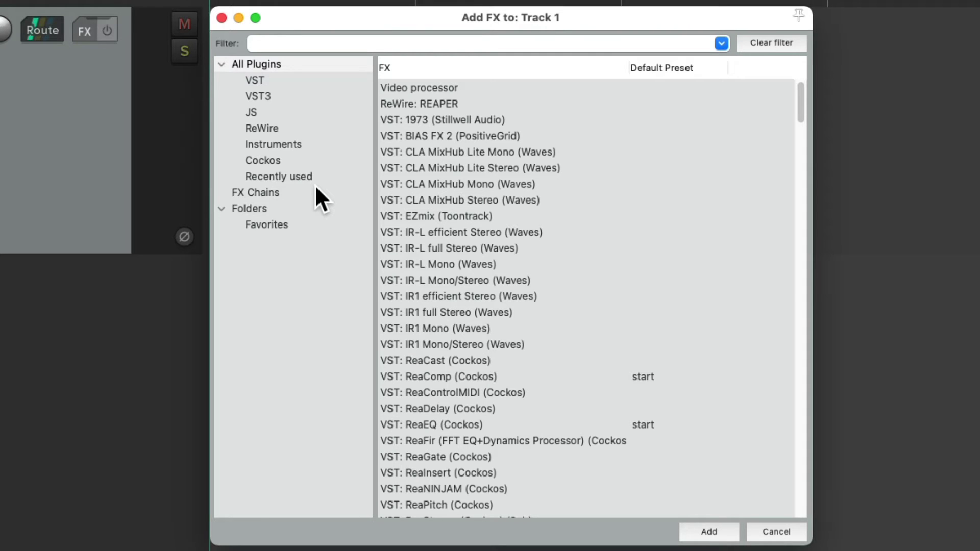
pyautogui.click(321, 156)
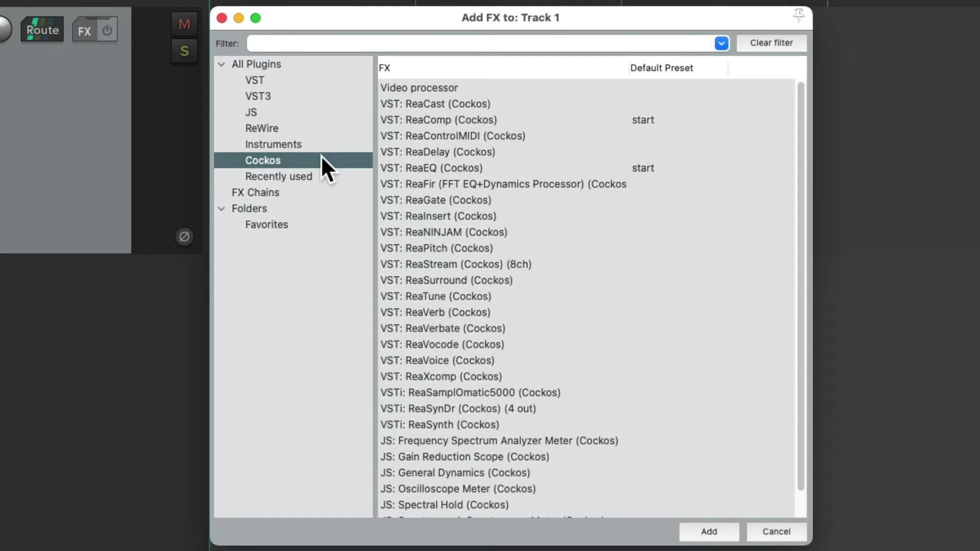
pyautogui.click(514, 201)
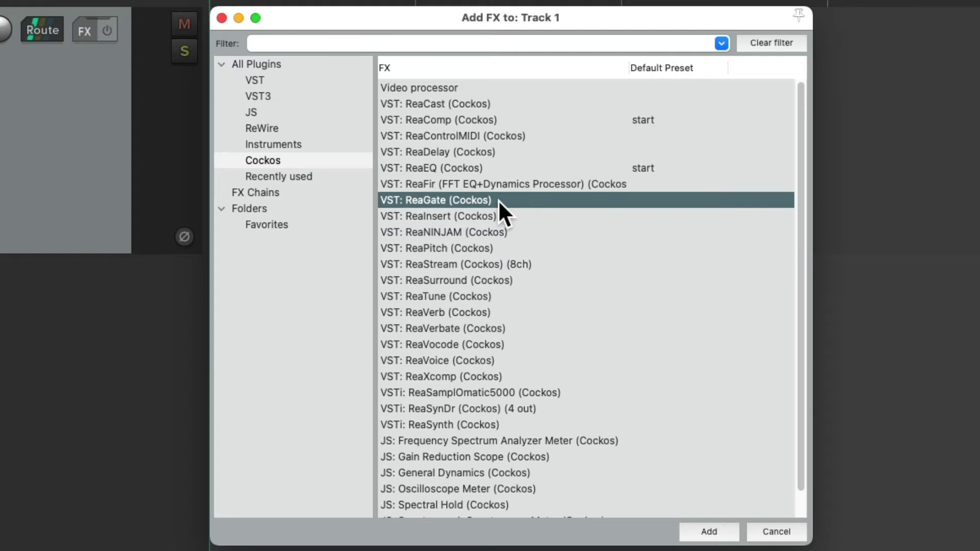
pyautogui.doubleClick(498, 199)
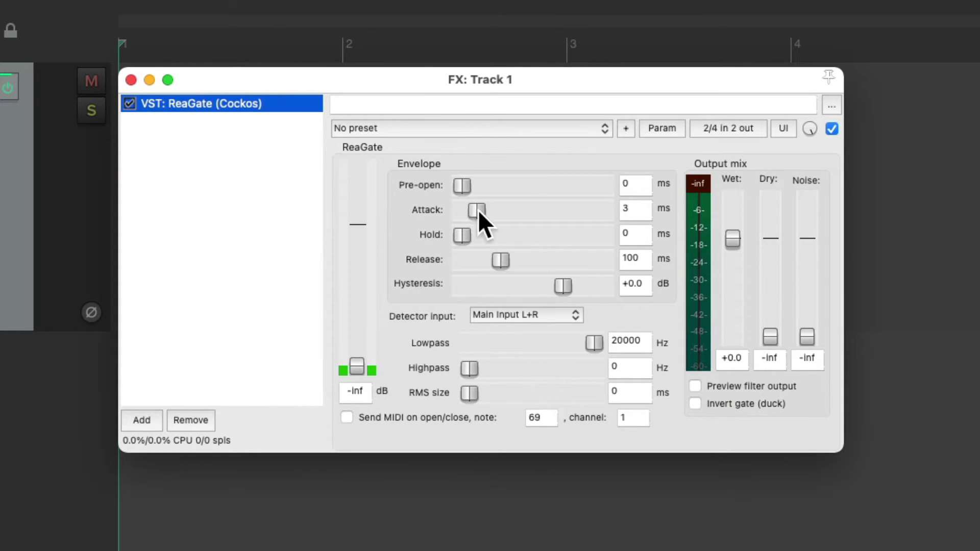
# Set the ReaGate attack to 2 ms and release to 167 ms, and raise its threshold
pyautogui.moveTo(479, 210); pyautogui.dragTo(476, 210)
pyautogui.moveTo(500, 259); pyautogui.dragTo(508, 260)
pyautogui.moveTo(357, 368)
pyautogui.mouseDown()
pyautogui.moveTo(363, 313)
pyautogui.moveTo(358, 369)
pyautogui.mouseUp()
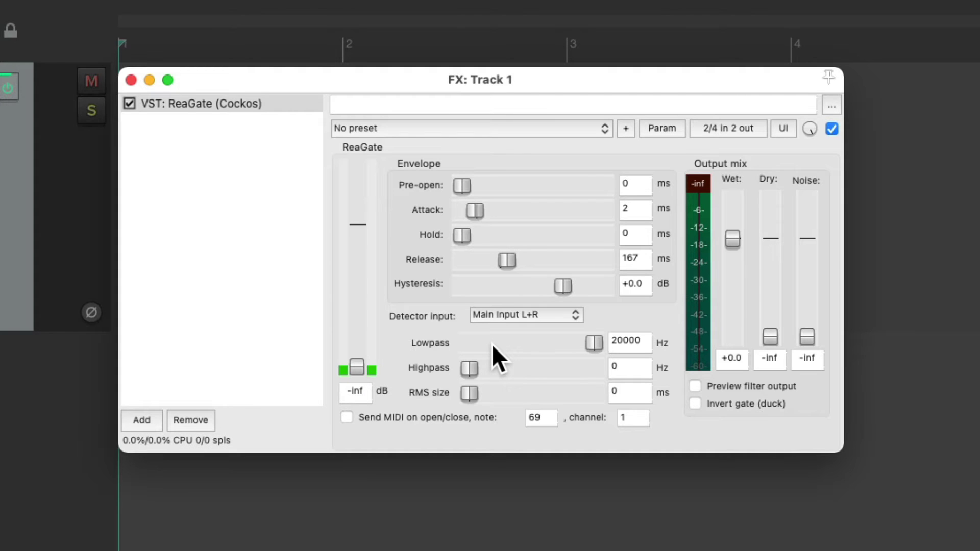
# Add Cockos ReaComp after the gate: -6.9 dB threshold, 0.91 ms attack, 122 ms release, ratio 3.99
pyautogui.doubleClick(206, 169)
pyautogui.click(322, 158)
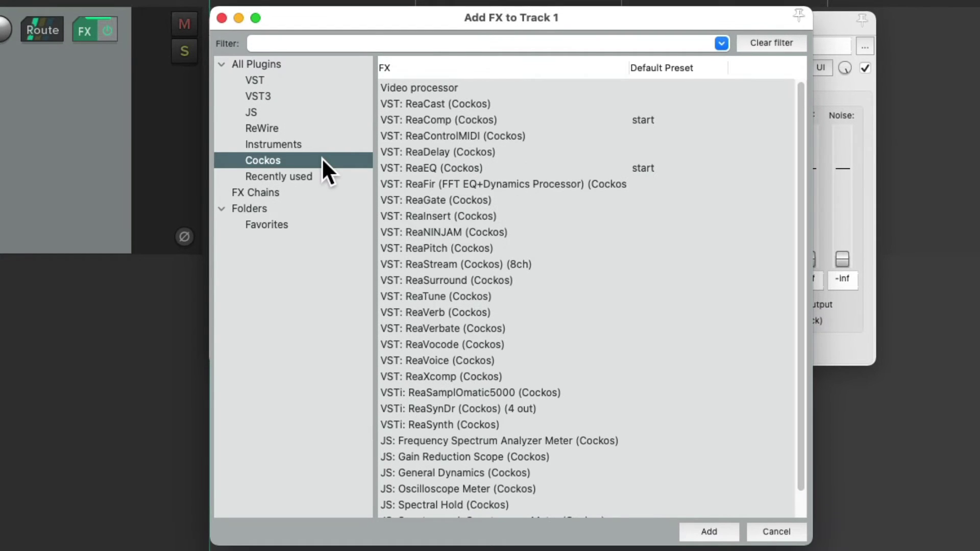
pyautogui.click(503, 120)
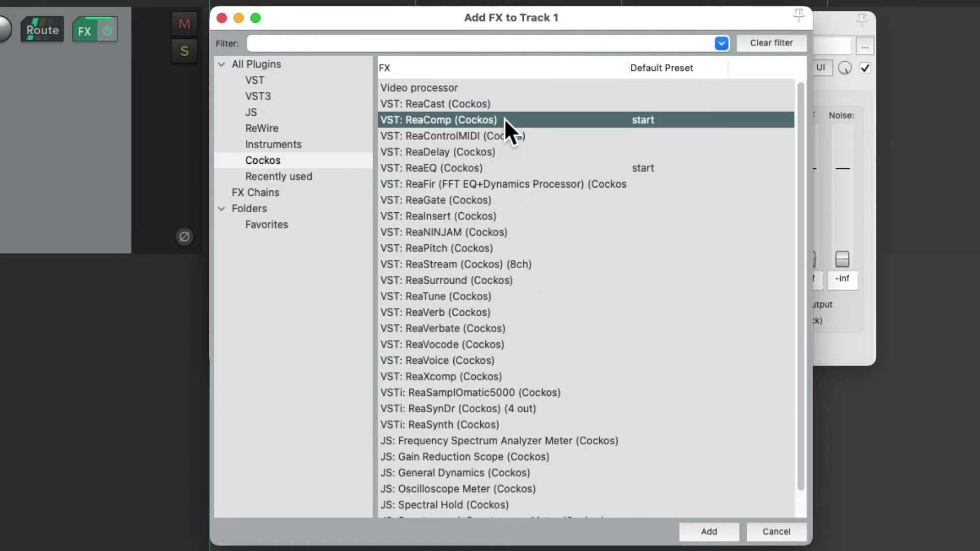
pyautogui.doubleClick(506, 119)
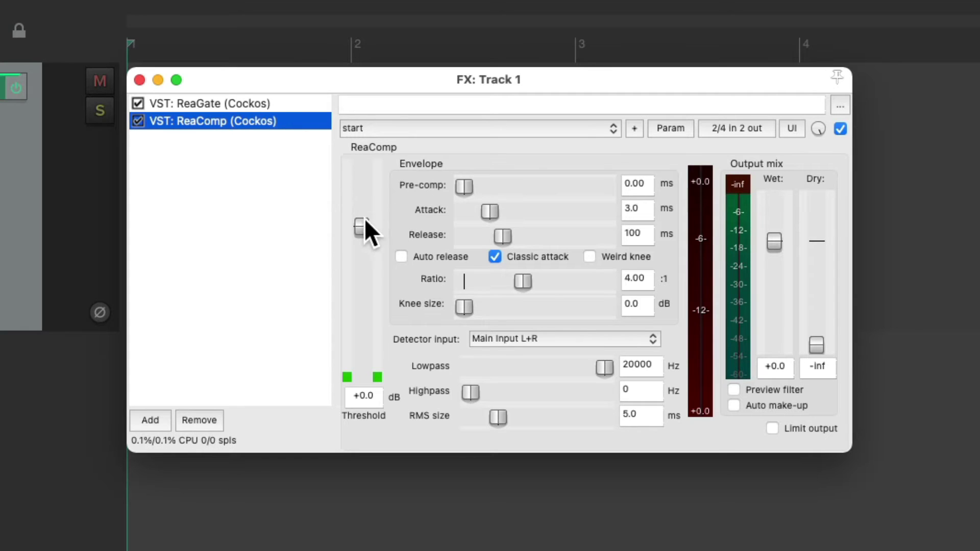
pyautogui.moveTo(363, 228); pyautogui.dragTo(363, 253)
pyautogui.moveTo(491, 213)
pyautogui.mouseDown()
pyautogui.moveTo(482, 212)
pyautogui.moveTo(507, 233)
pyautogui.mouseUp()
pyautogui.moveTo(522, 280); pyautogui.dragTo(522, 281)
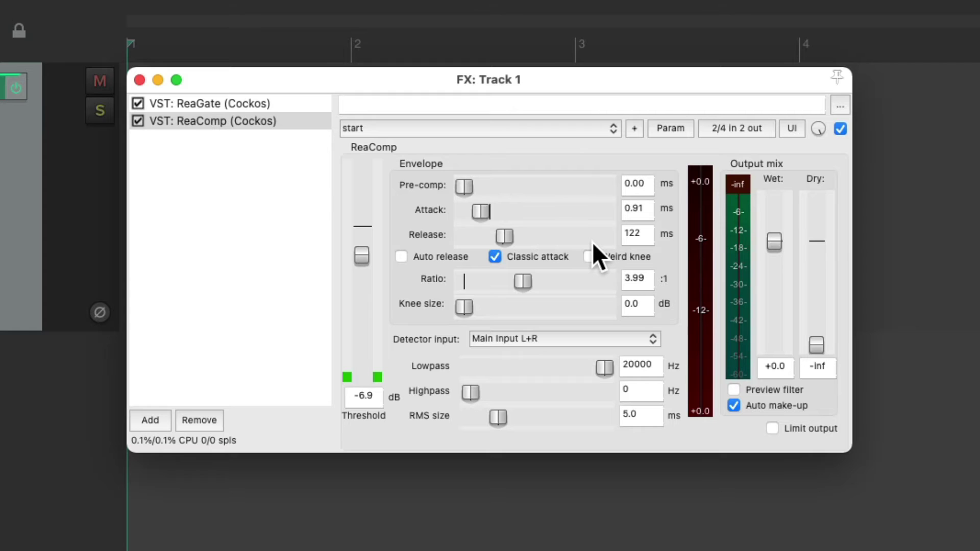
# Add Cockos ReaEQ to track 1's chain after the compressor
pyautogui.doubleClick(256, 166)
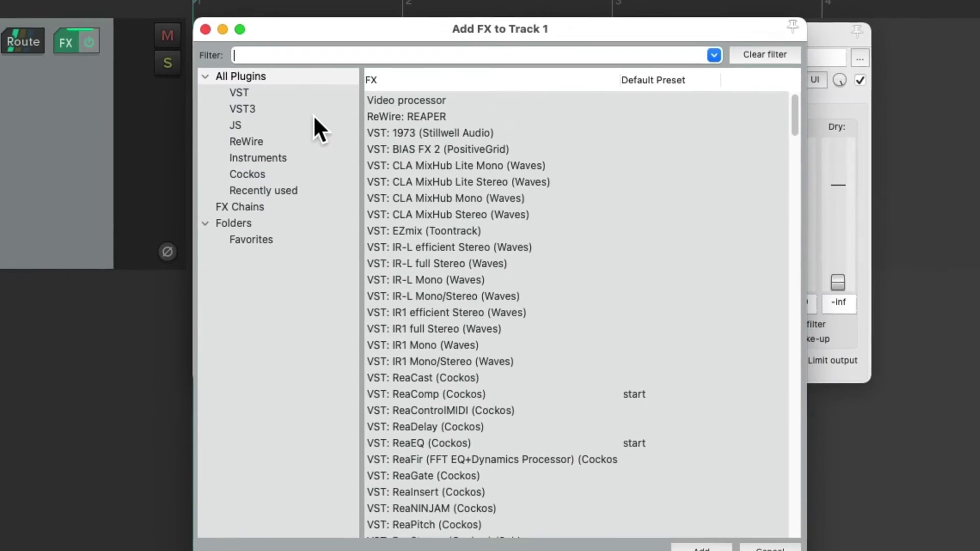
pyautogui.click(264, 170)
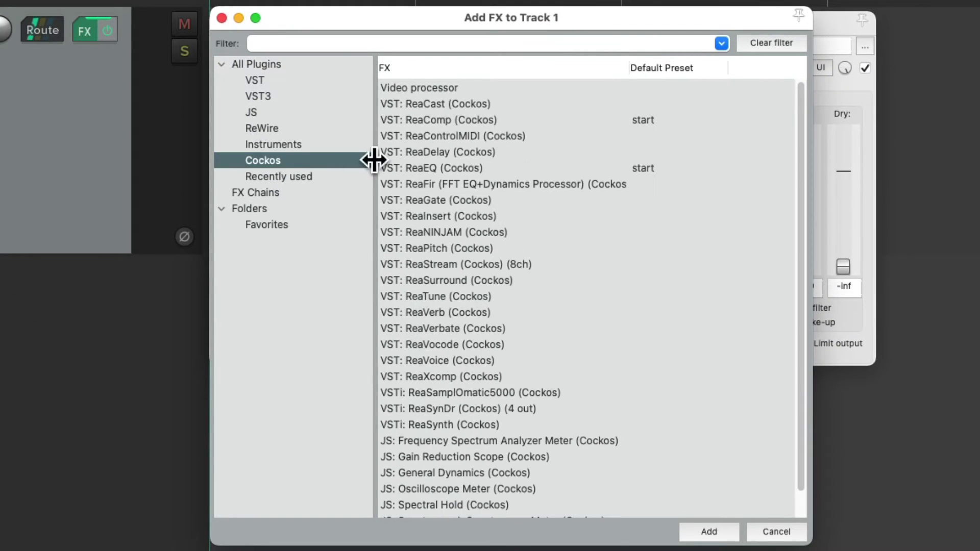
pyautogui.click(509, 170)
pyautogui.doubleClick(494, 167)
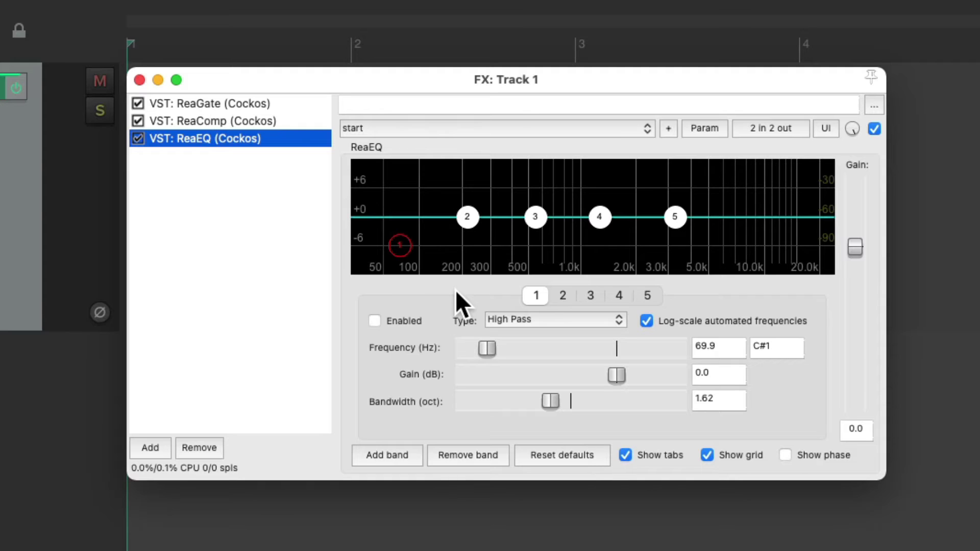
# Enable the ReaEQ high-pass band, then retune band 2 to about 220 Hz and band 3 to 478.8 Hz
pyautogui.click(375, 321)
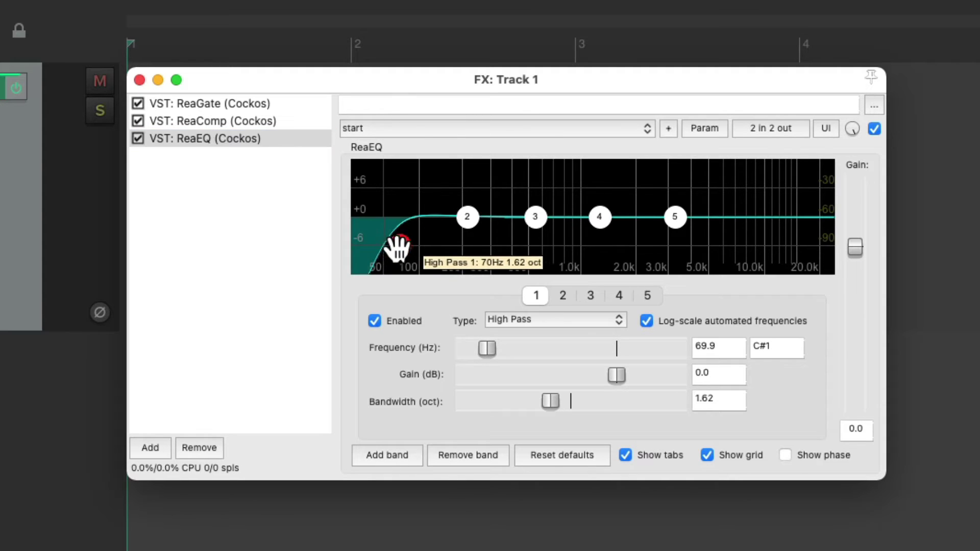
pyautogui.moveTo(401, 245)
pyautogui.mouseDown()
pyautogui.moveTo(372, 244)
pyautogui.moveTo(412, 245)
pyautogui.mouseUp()
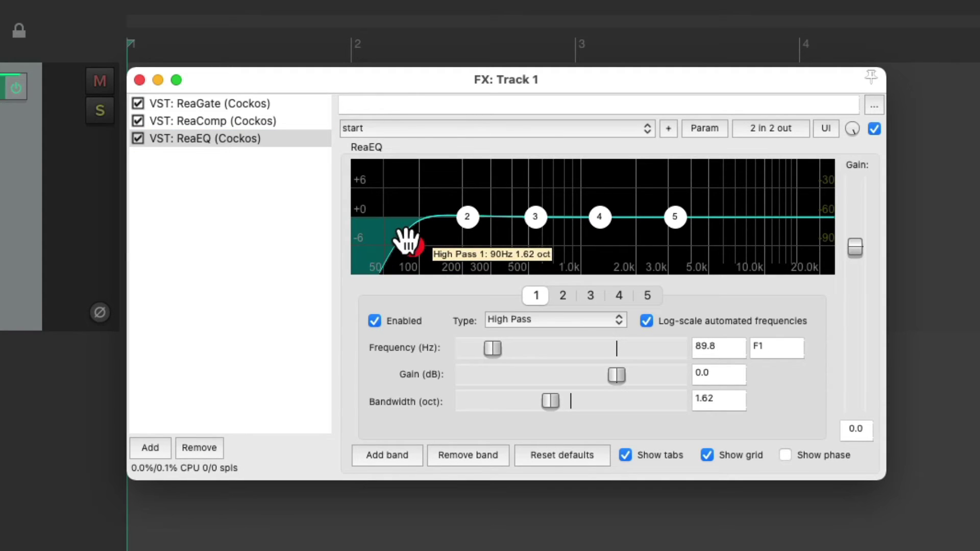
pyautogui.click(565, 294)
pyautogui.moveTo(516, 349)
pyautogui.mouseDown()
pyautogui.moveTo(502, 351)
pyautogui.moveTo(518, 349)
pyautogui.mouseUp()
pyautogui.moveTo(505, 401); pyautogui.dragTo(513, 401)
pyautogui.click(591, 296)
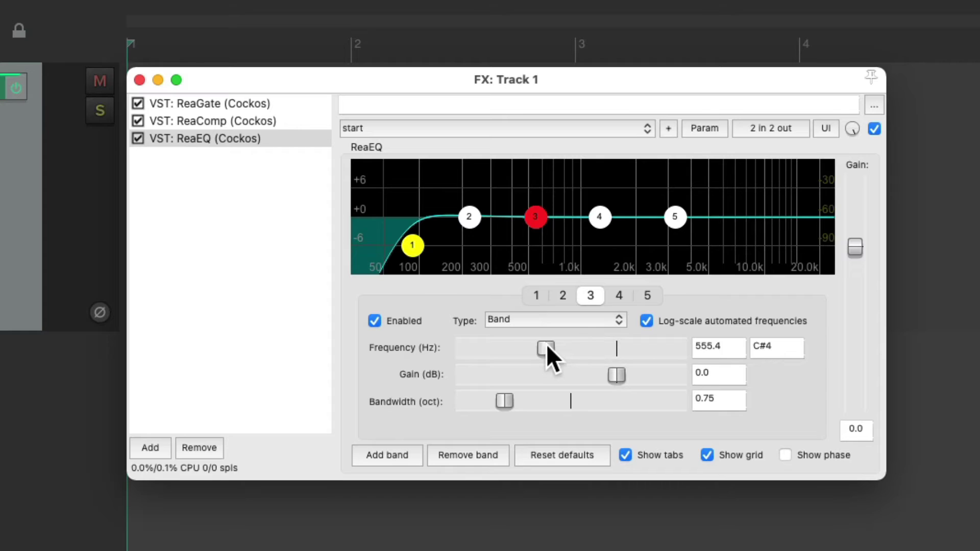
pyautogui.moveTo(545, 349); pyautogui.dragTo(540, 349)
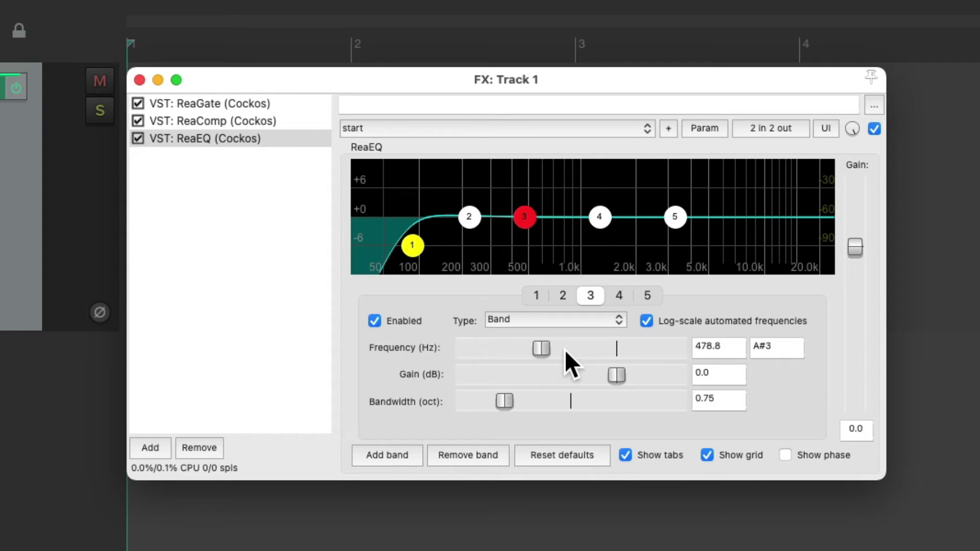
pyautogui.click(296, 196)
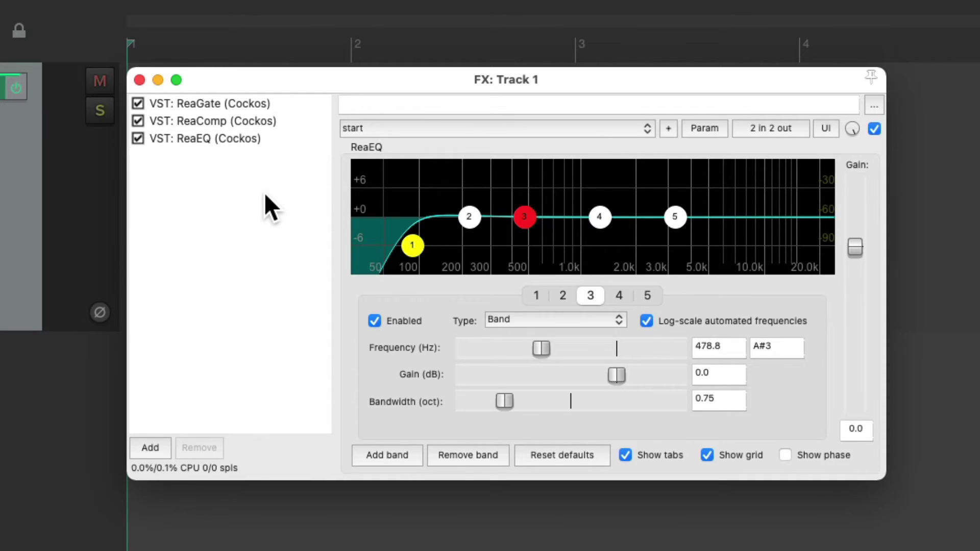
# Save track 1's gate, compressor and EQ chain as the default for new tracks, then delete the track
pyautogui.rightClick(254, 178)
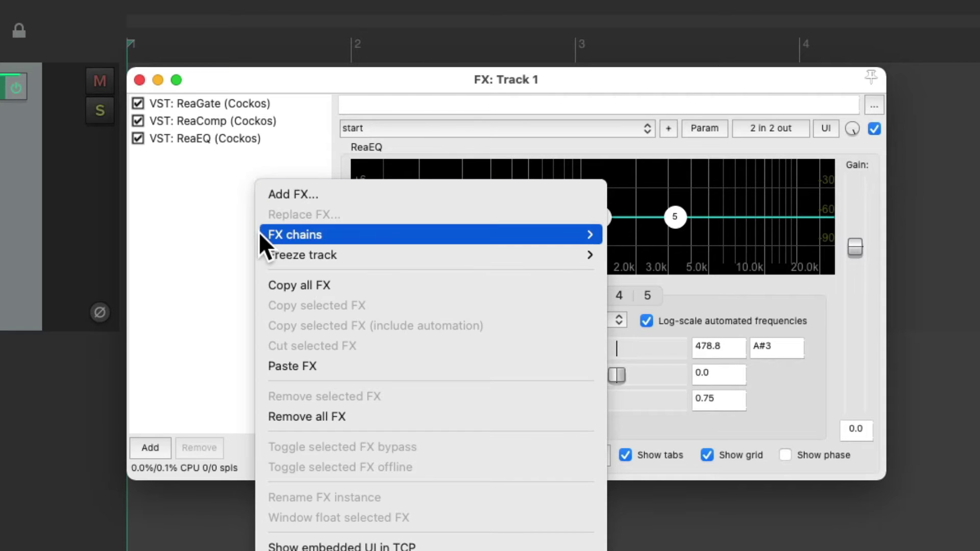
pyautogui.moveTo(294, 235)
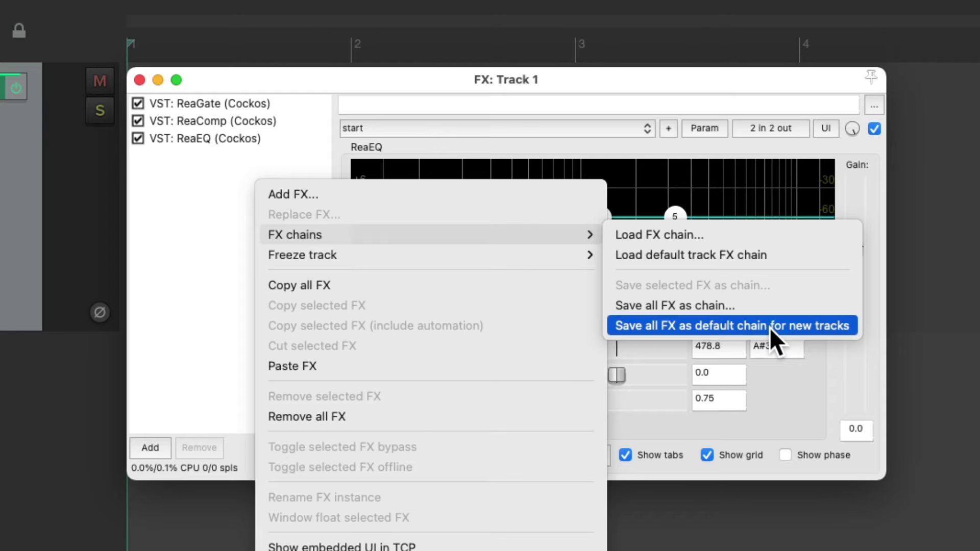
pyautogui.click(770, 327)
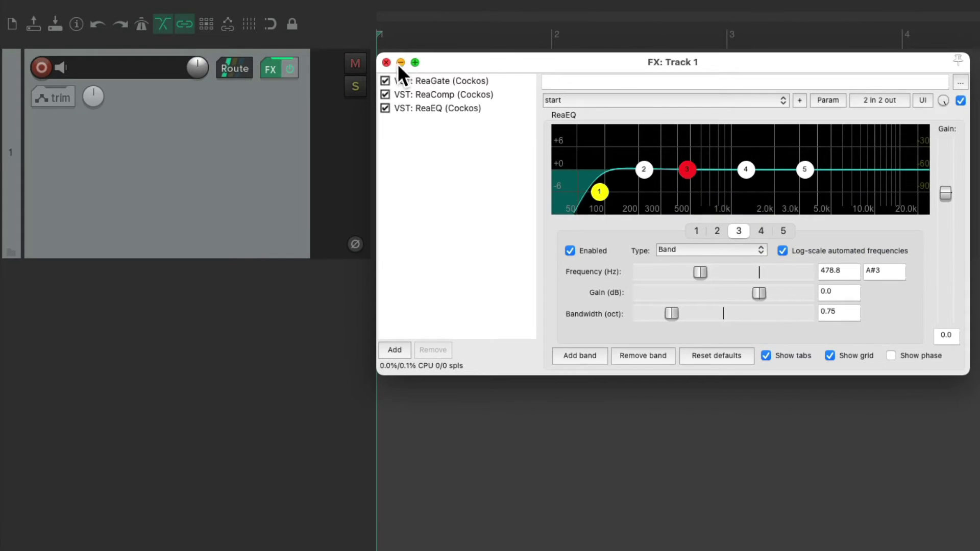
pyautogui.click(400, 62)
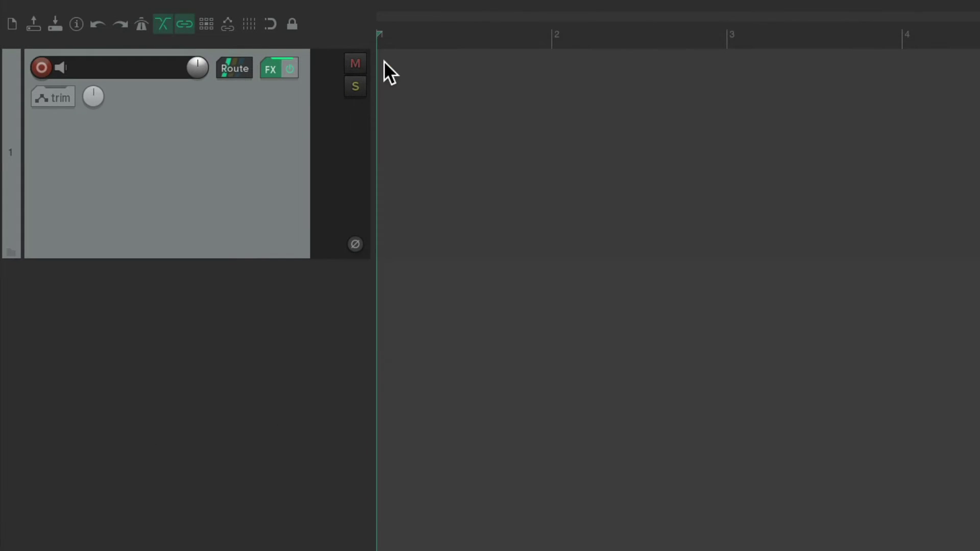
pyautogui.press('Delete')
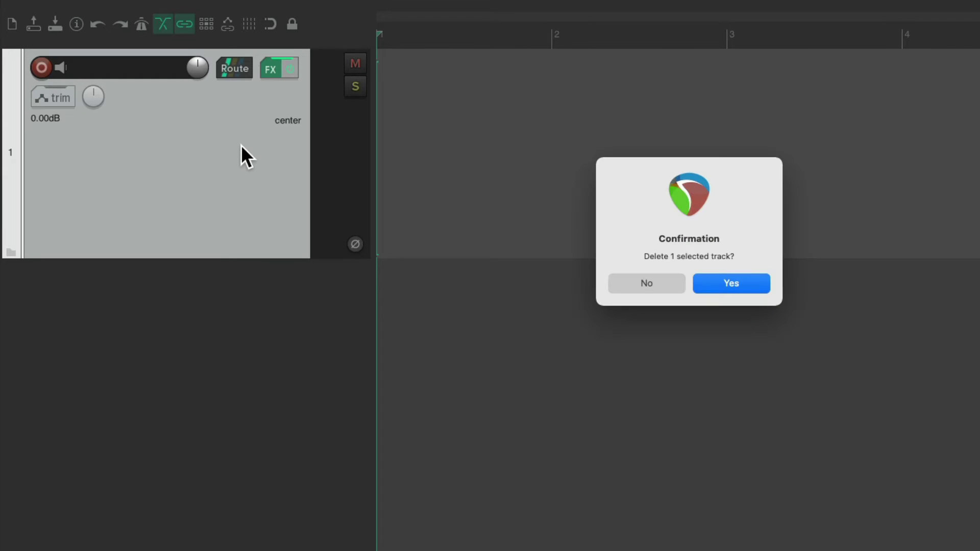
pyautogui.press('Return')
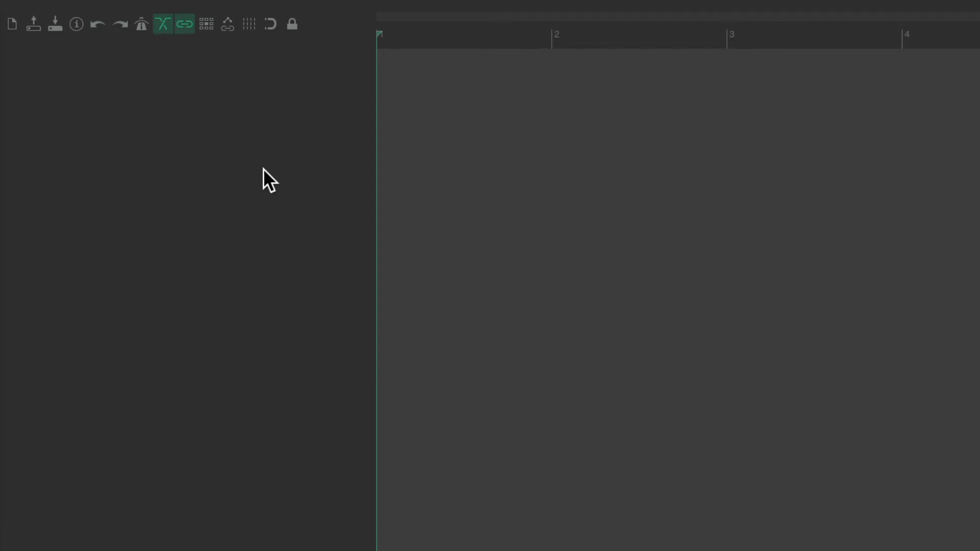
# Insert a new track and inspect its preloaded ReaGate, ReaComp and ReaEQ effects
pyautogui.doubleClick(263, 168)
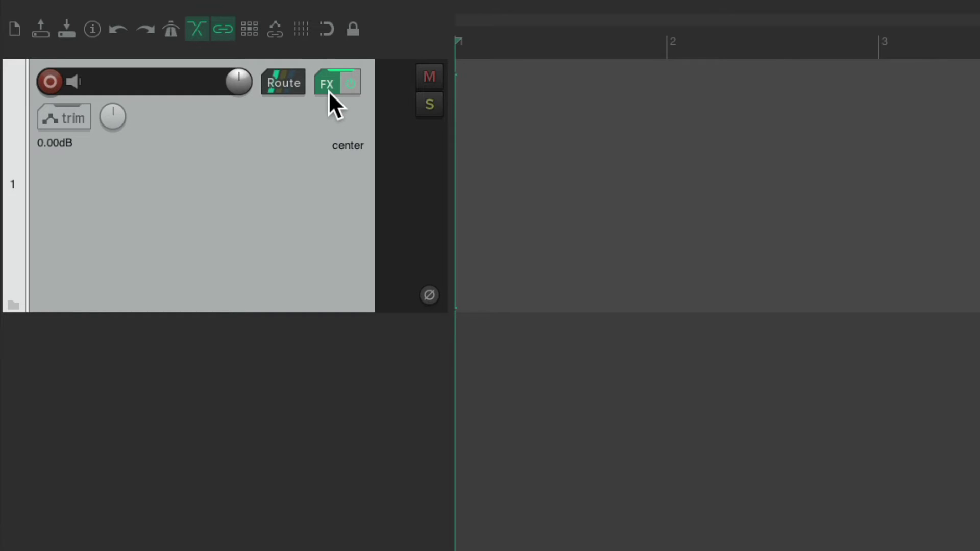
pyautogui.click(328, 91)
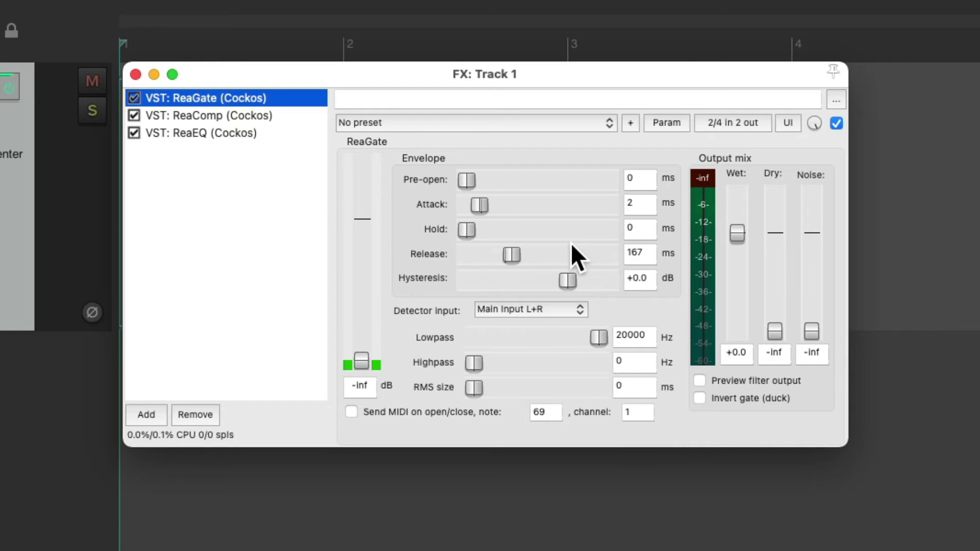
pyautogui.click(285, 116)
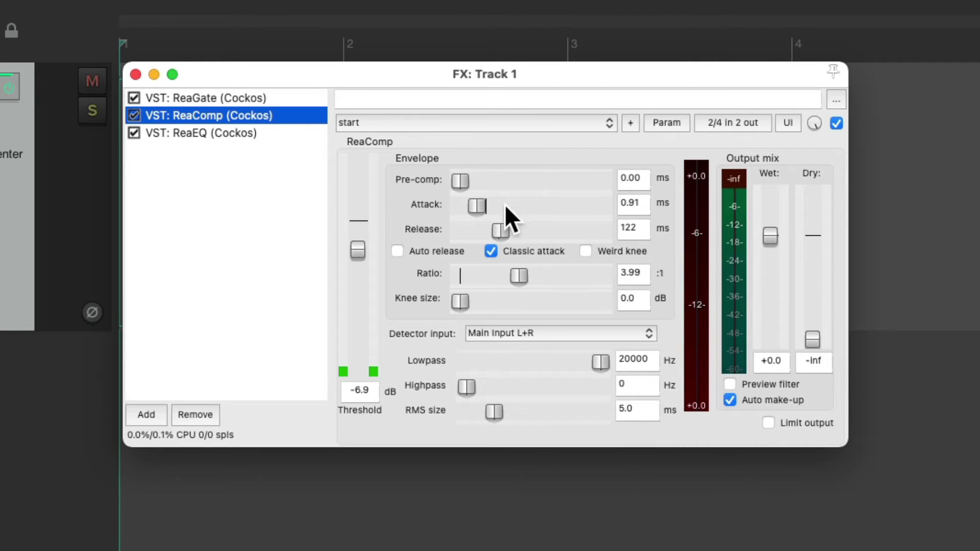
pyautogui.click(289, 132)
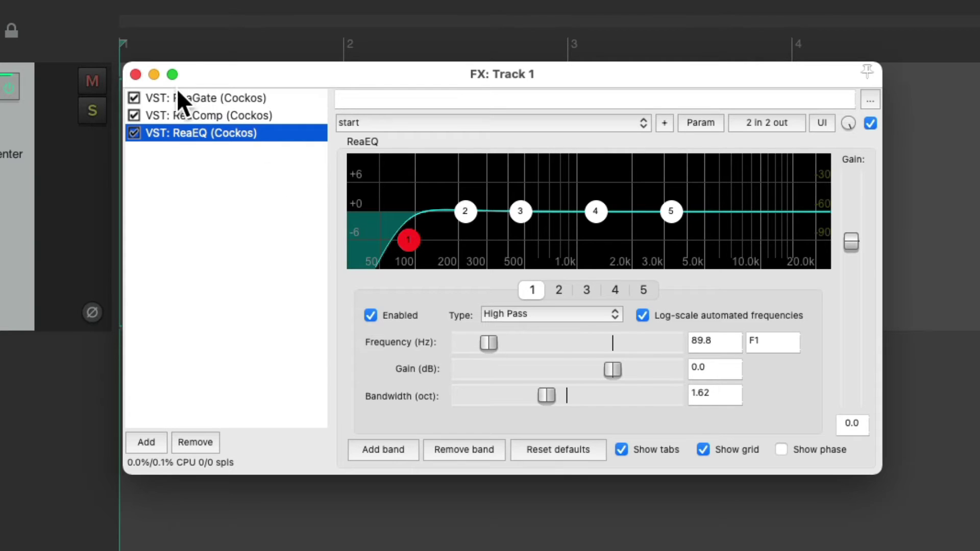
pyautogui.click(135, 76)
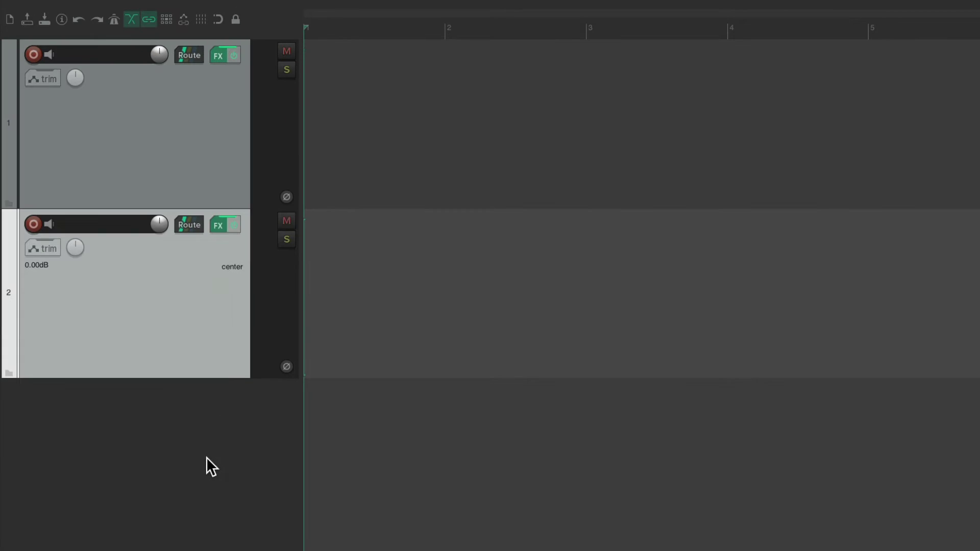
# Insert another track and check the ReaComp and ReaEQ settings on track 3
pyautogui.doubleClick(208, 464)
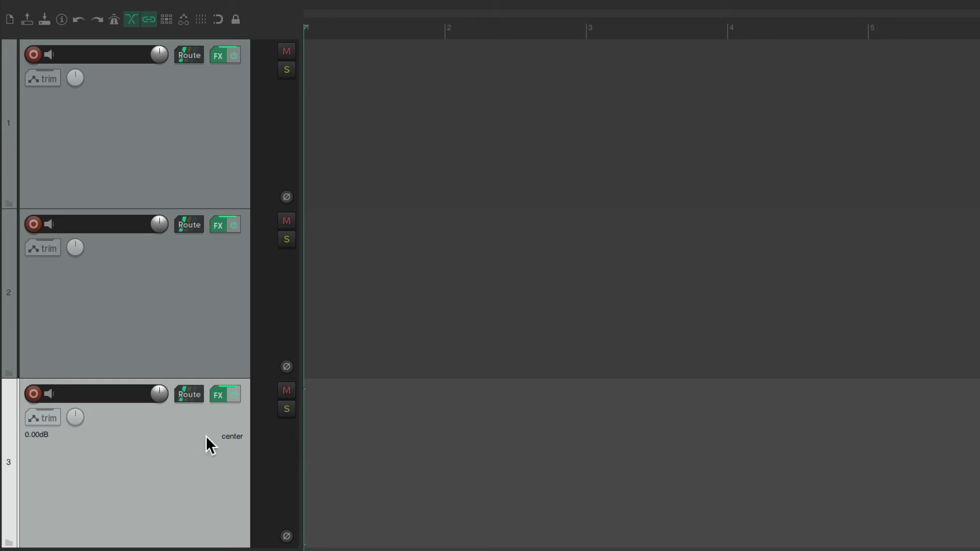
pyautogui.click(218, 394)
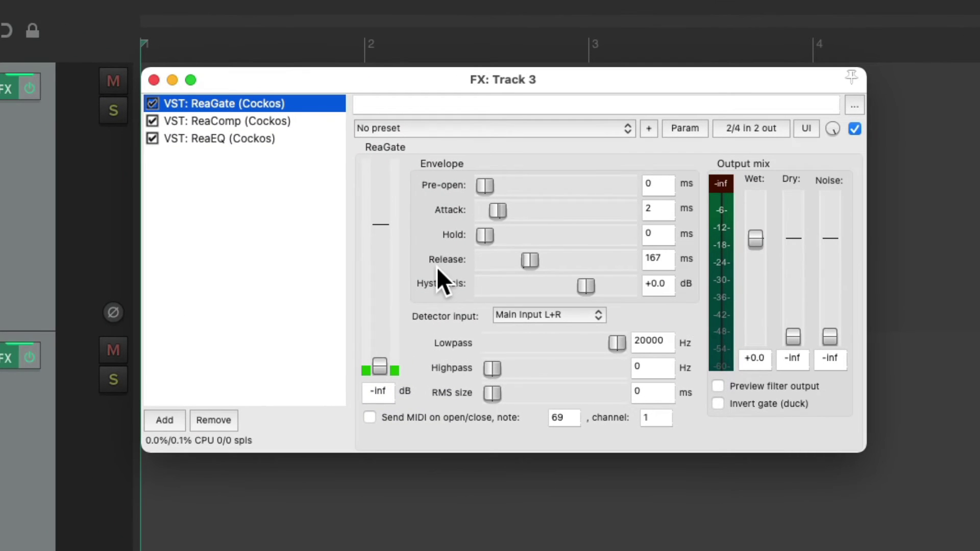
pyautogui.click(301, 120)
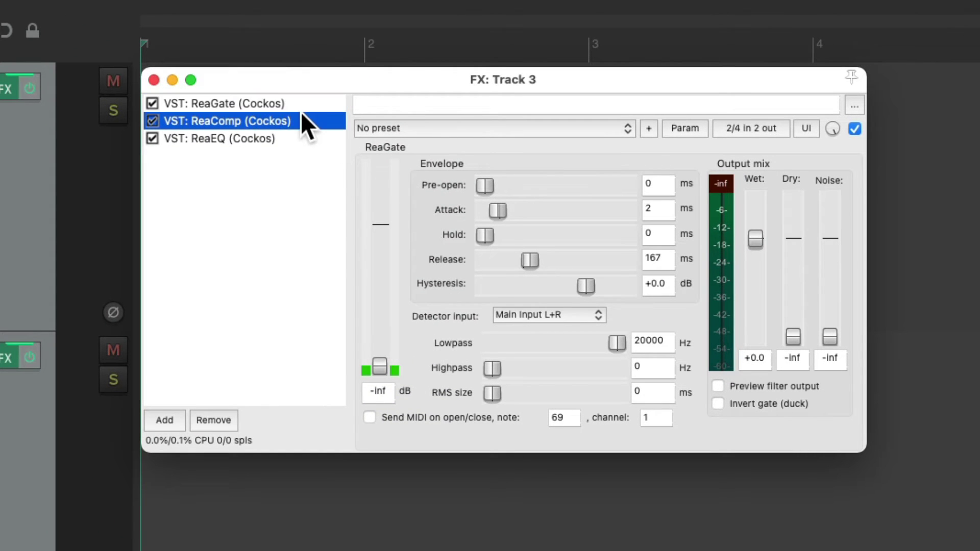
pyautogui.click(330, 140)
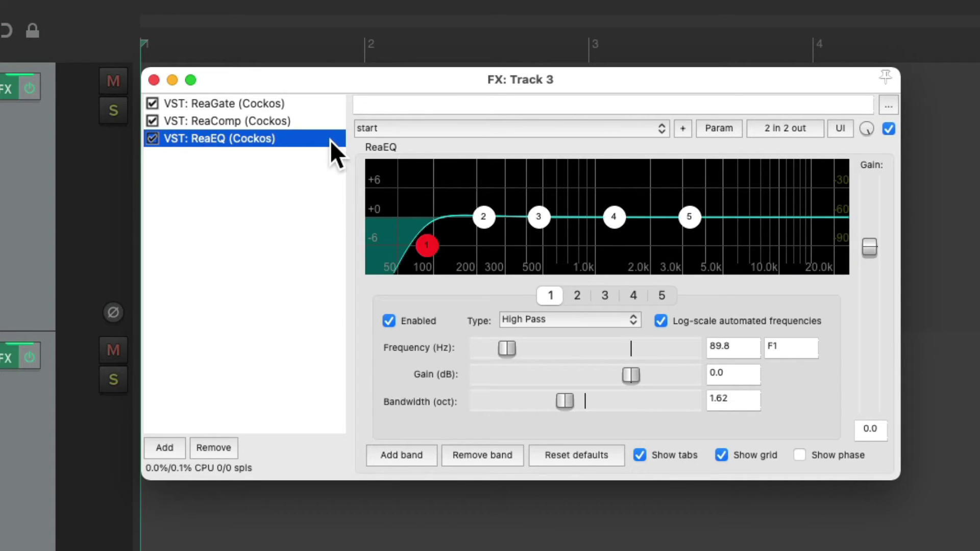
pyautogui.click(154, 79)
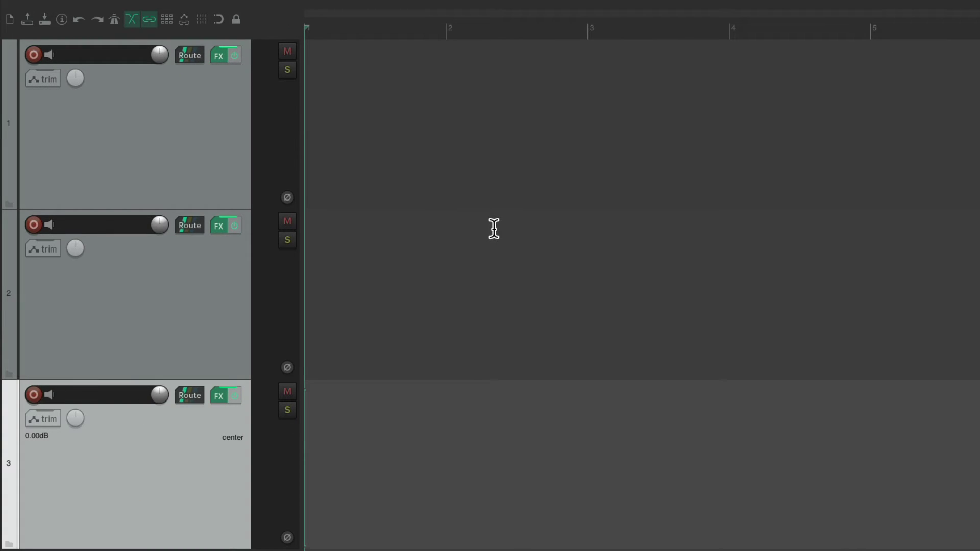
# Add tracks 4, 5 and 6 from the Mixer (Ctrl+M), then close the Mixer
pyautogui.hotkey('ctrl', 'm')
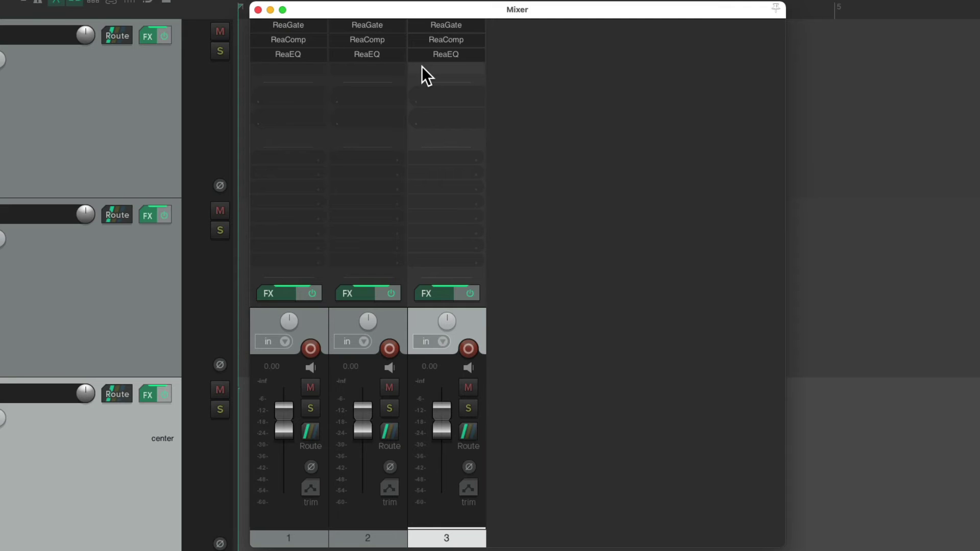
pyautogui.doubleClick(522, 86)
pyautogui.doubleClick(611, 96)
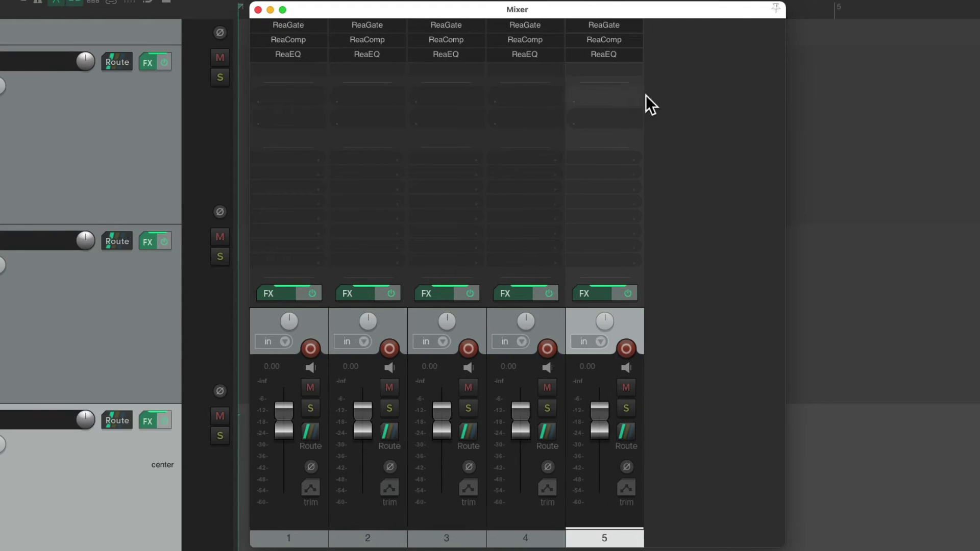
pyautogui.doubleClick(661, 104)
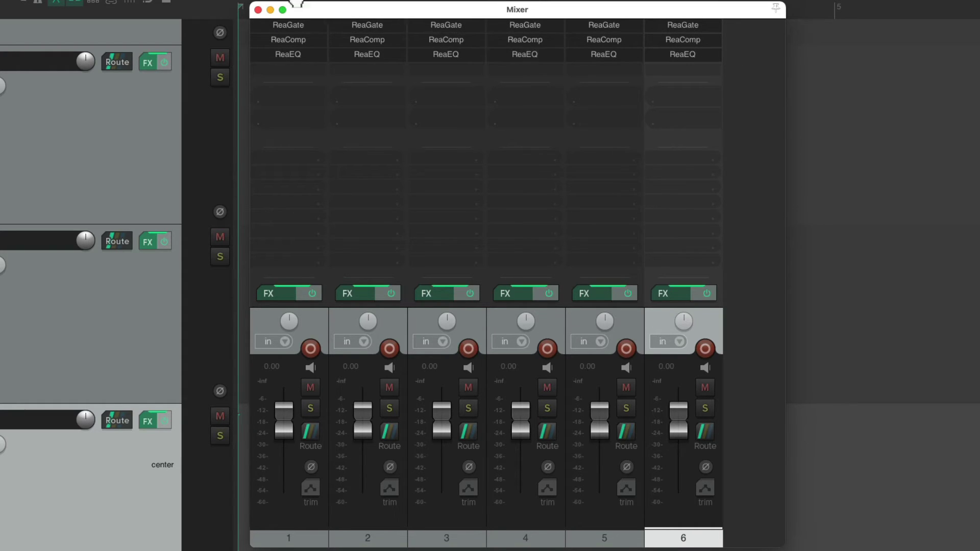
pyautogui.click(258, 10)
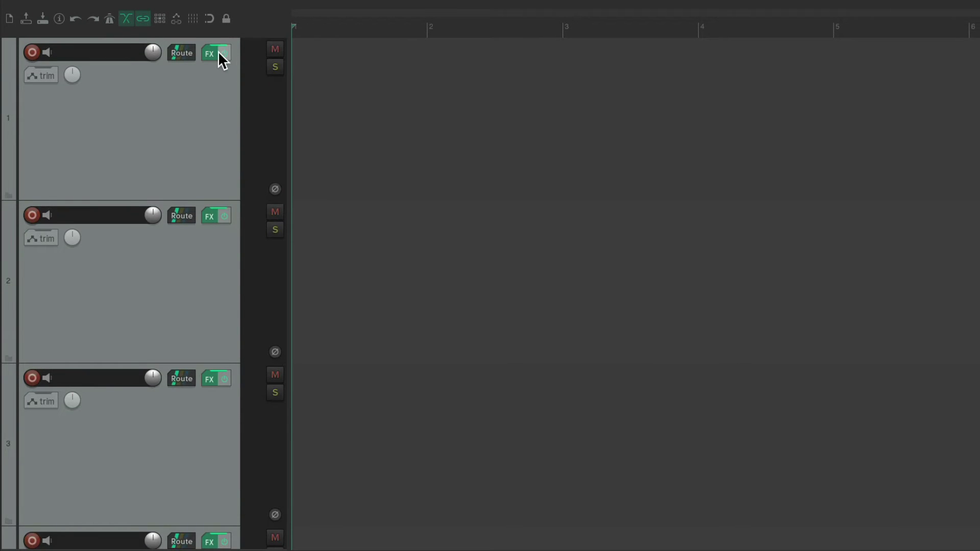
# In track 1's FX chain, change ReaComp to a -10.8 dB threshold and 0.55 ms attack
pyautogui.click(216, 76)
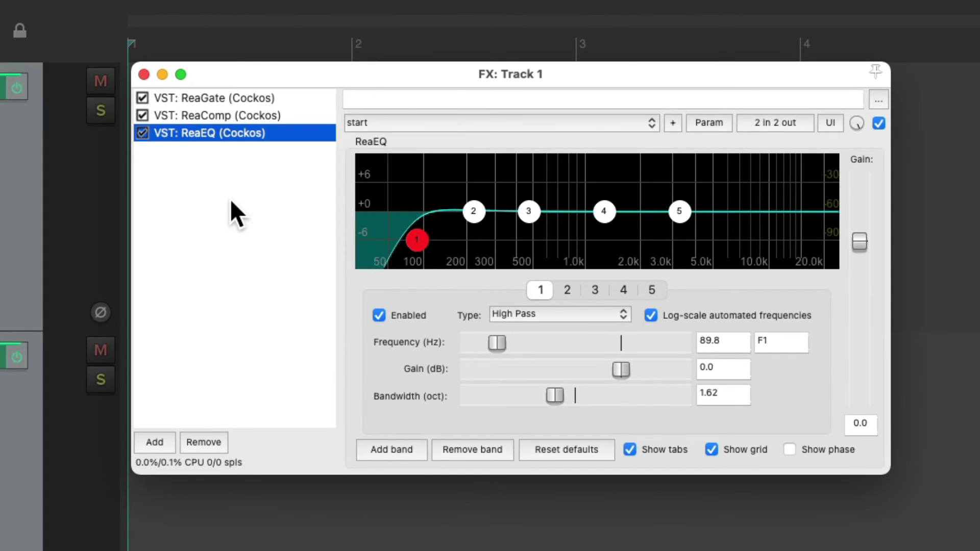
pyautogui.click(297, 97)
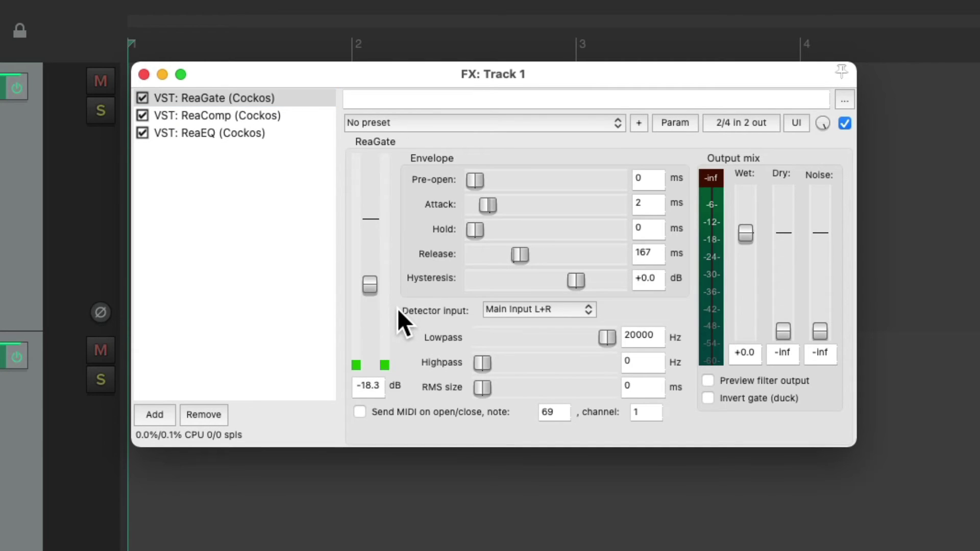
pyautogui.click(272, 117)
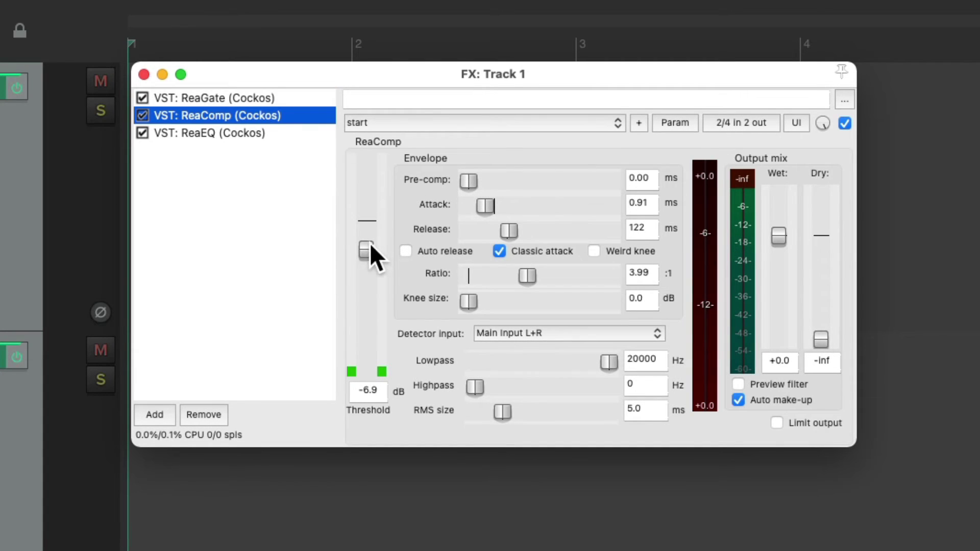
pyautogui.moveTo(367, 250); pyautogui.dragTo(366, 264)
pyautogui.moveTo(484, 204); pyautogui.dragTo(481, 205)
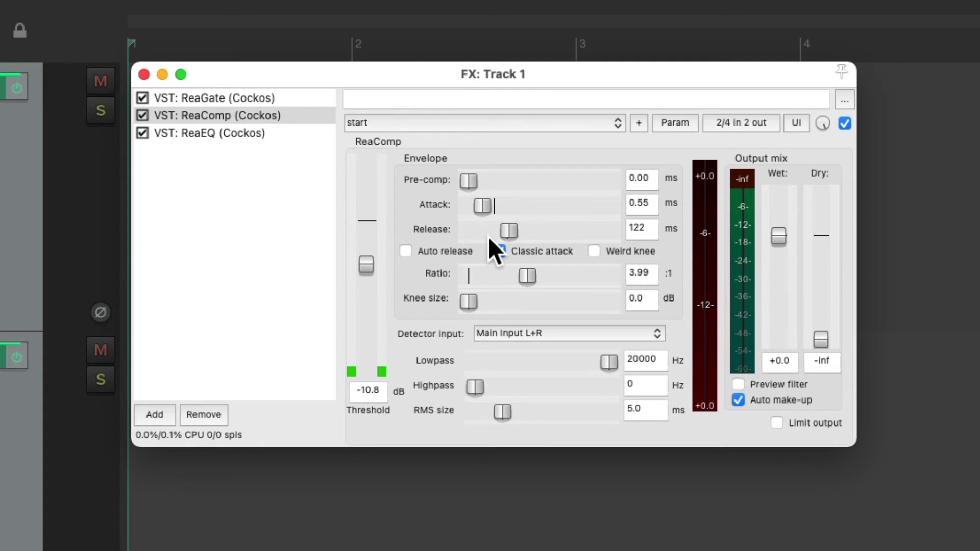
pyautogui.click(248, 173)
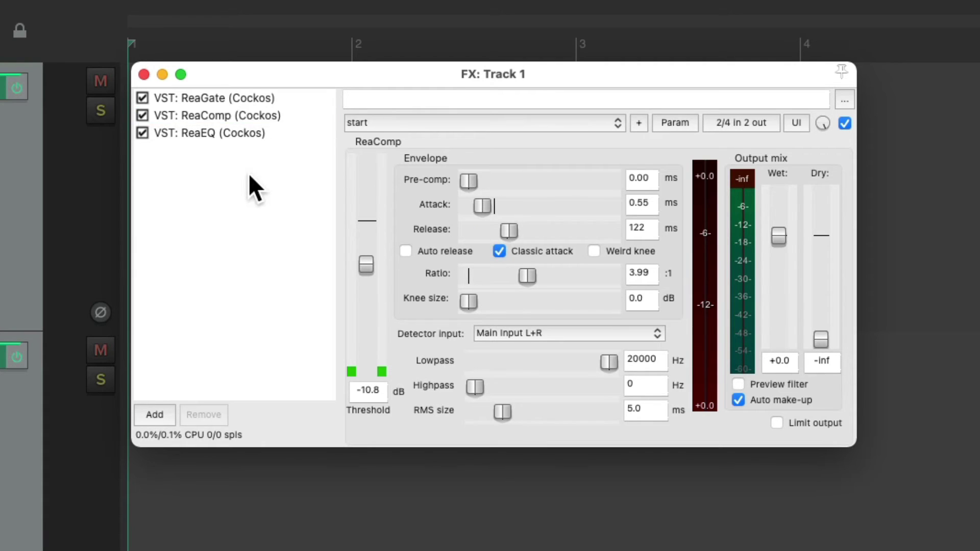
# Replace track 1's effects with the default track FX chain, then review its gate, compressor and EQ
pyautogui.rightClick(249, 173)
pyautogui.moveTo(290, 228)
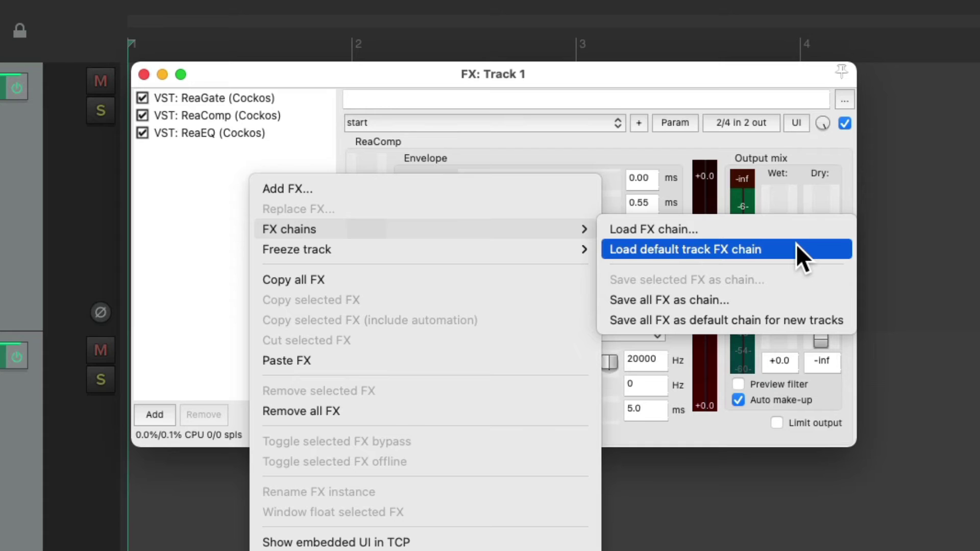
pyautogui.click(795, 244)
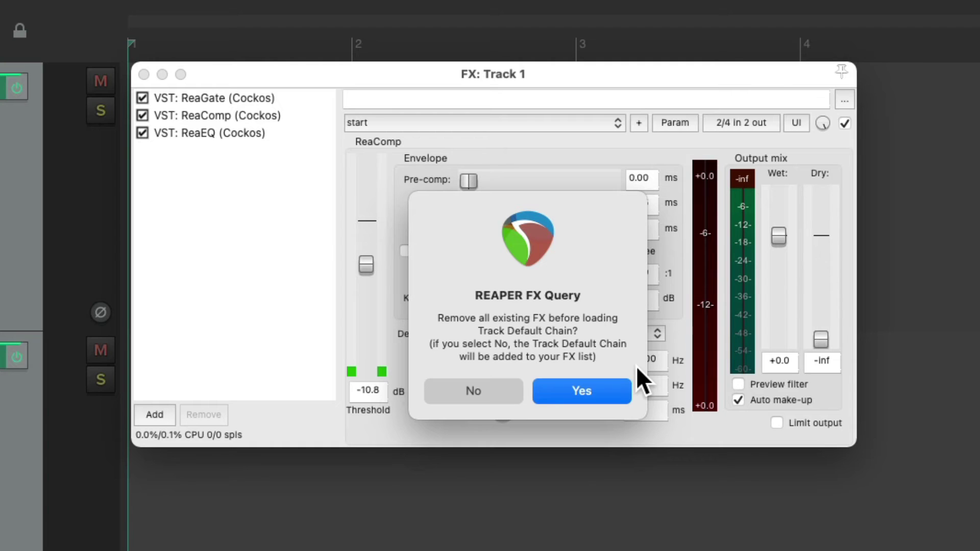
pyautogui.click(593, 385)
pyautogui.click(306, 97)
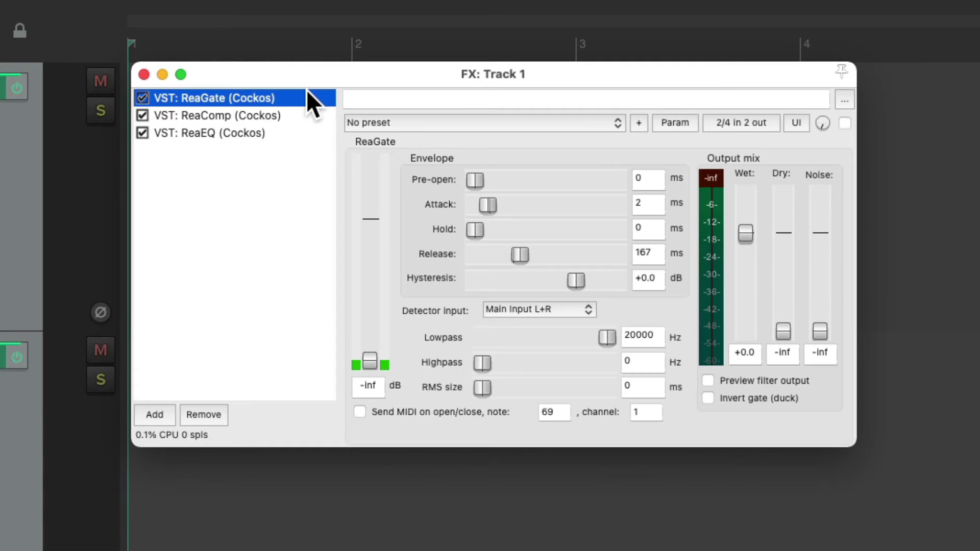
pyautogui.click(308, 116)
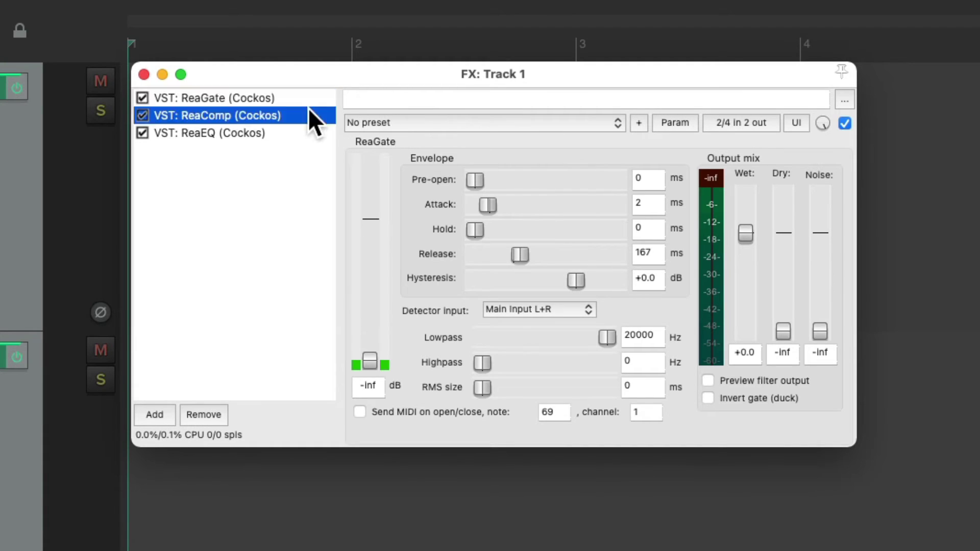
pyautogui.click(329, 133)
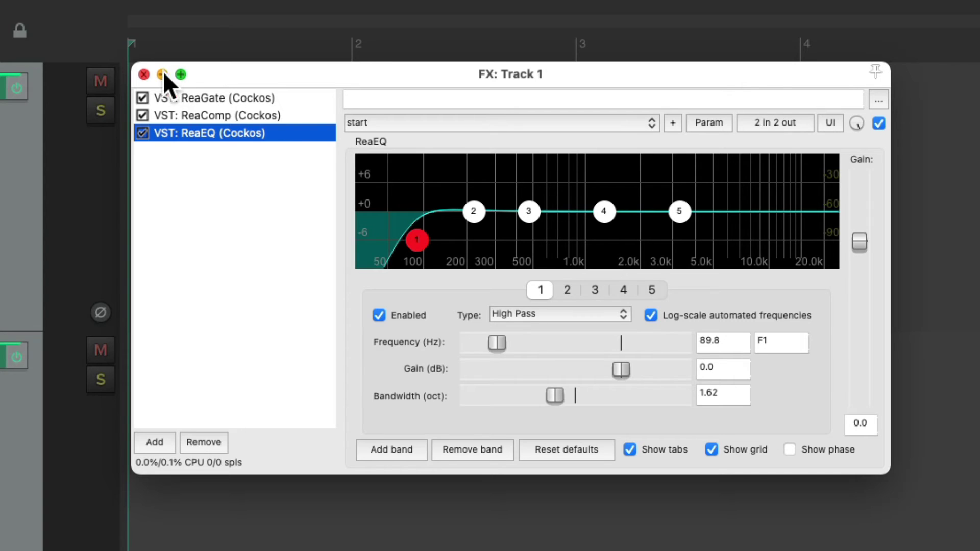
# Delete all tracks, insert one new track with Ctrl+T, and remove all its effects
pyautogui.click(144, 75)
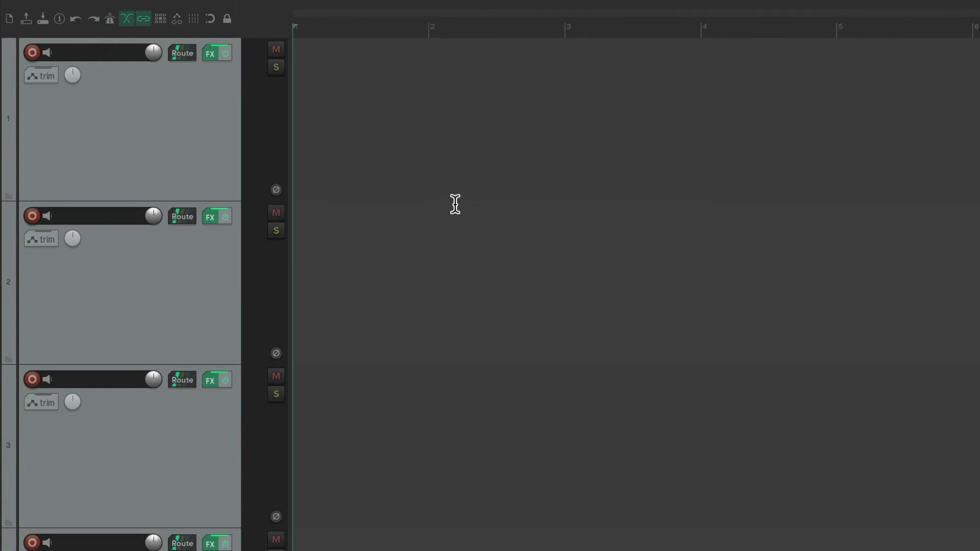
pyautogui.click(195, 133)
pyautogui.hotkey('ctrl', 'a')
pyautogui.press('Delete')
pyautogui.press('Return')
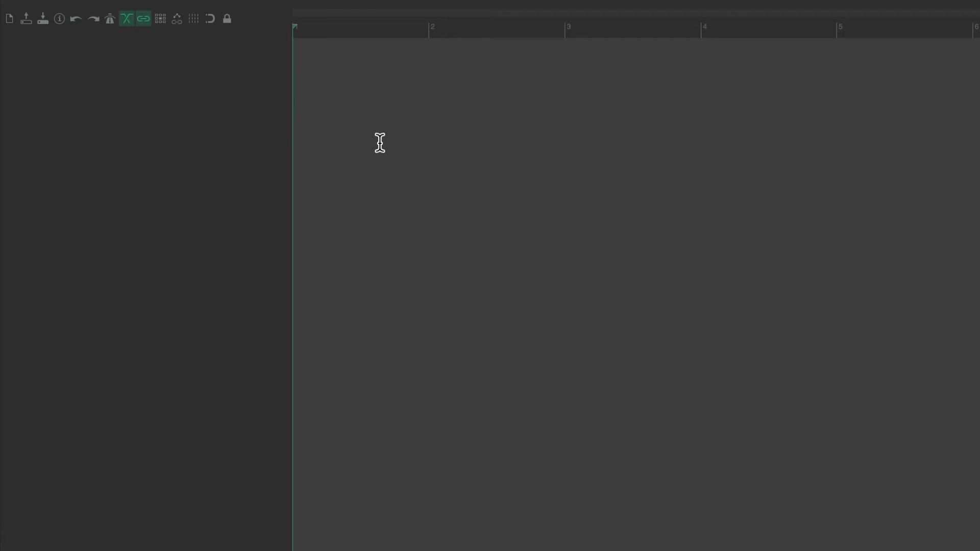
pyautogui.hotkey('ctrl', 't')
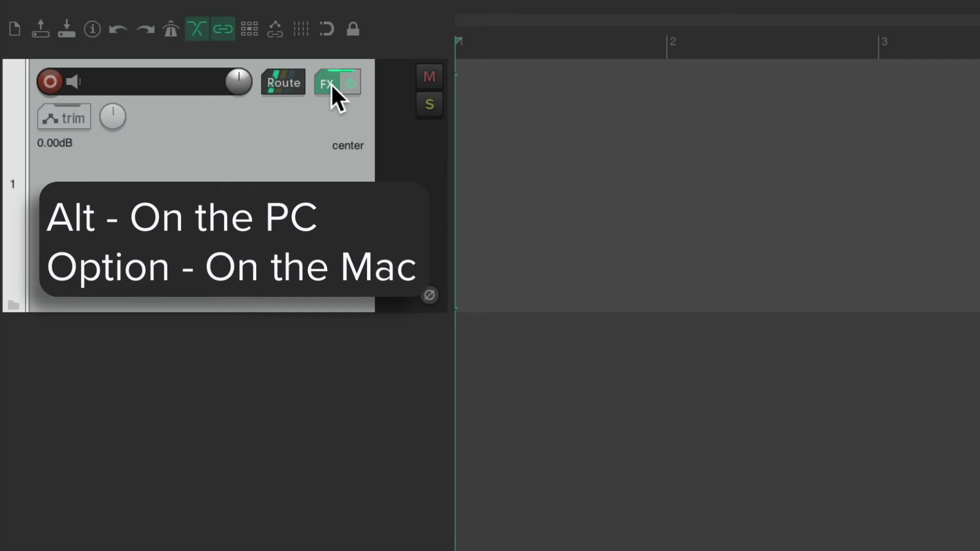
pyautogui.keyDown('alt'); pyautogui.click(331, 83); pyautogui.keyUp('alt')
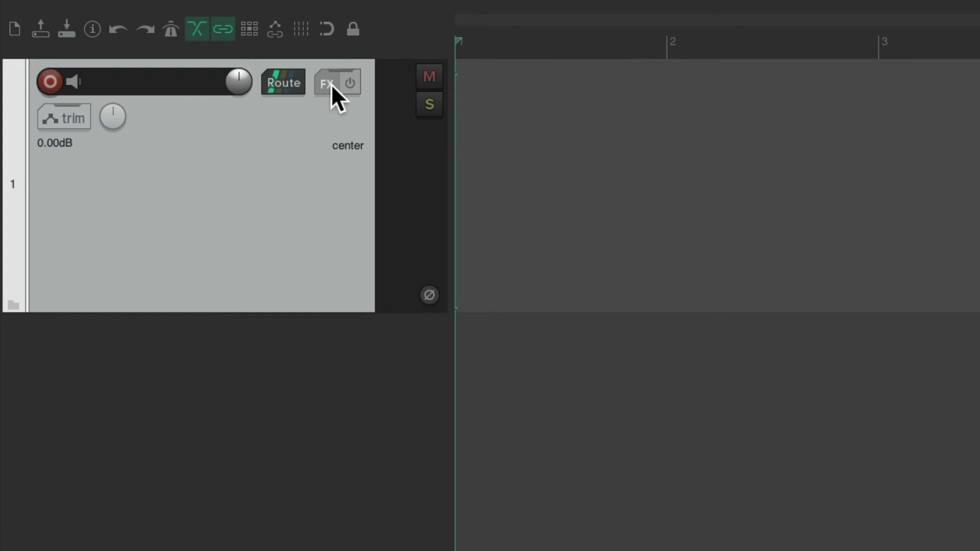
# Add the JS: VU Meter plug-in to Track 1 from the effects browser
pyautogui.click(331, 84)
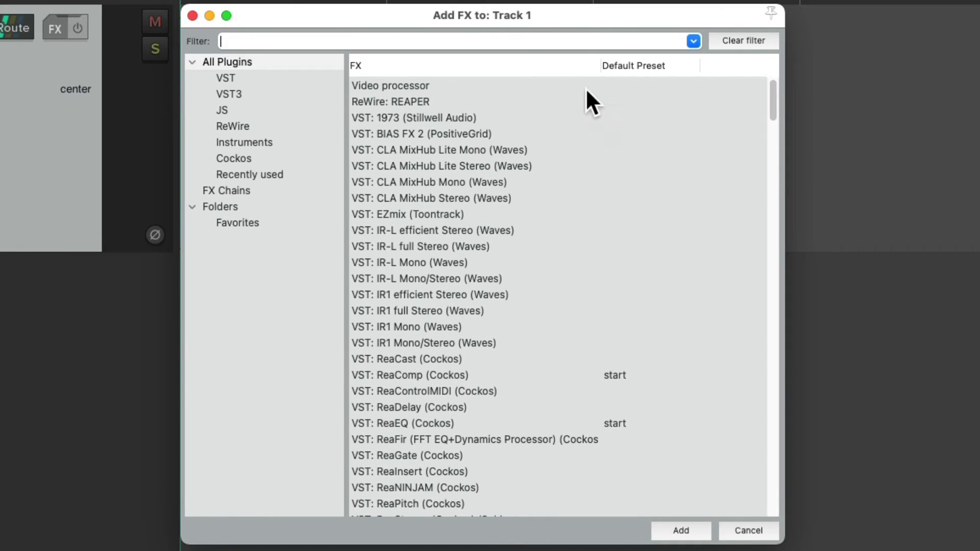
pyautogui.write('vu')
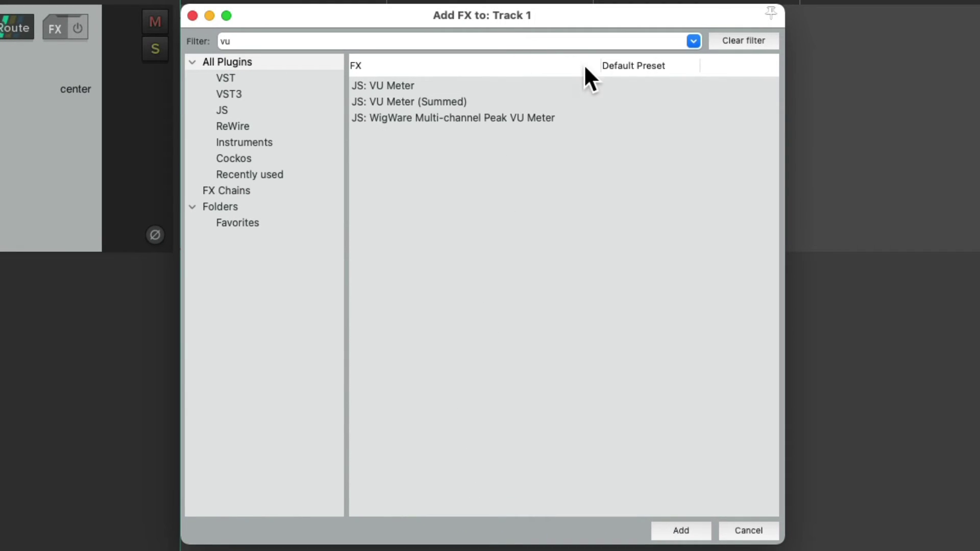
pyautogui.click(540, 85)
pyautogui.doubleClick(437, 85)
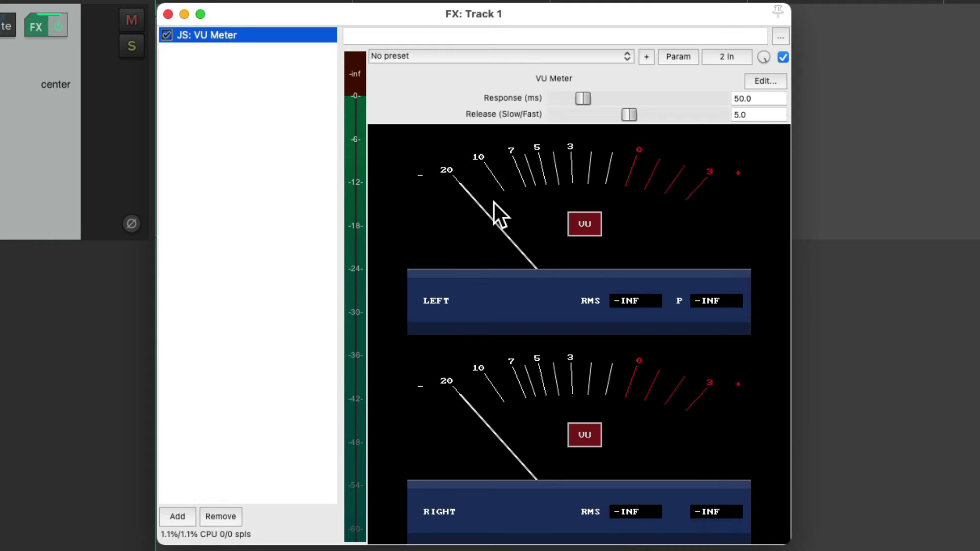
# Embed Track 1's VU Meter display in the track control panel and close the FX window
pyautogui.rightClick(240, 117)
pyautogui.moveTo(278, 168)
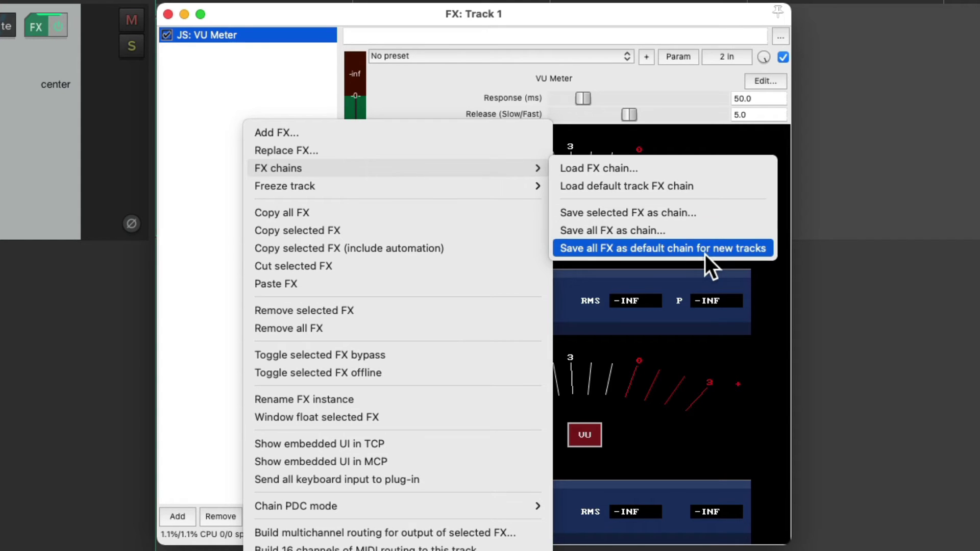
pyautogui.click(375, 100)
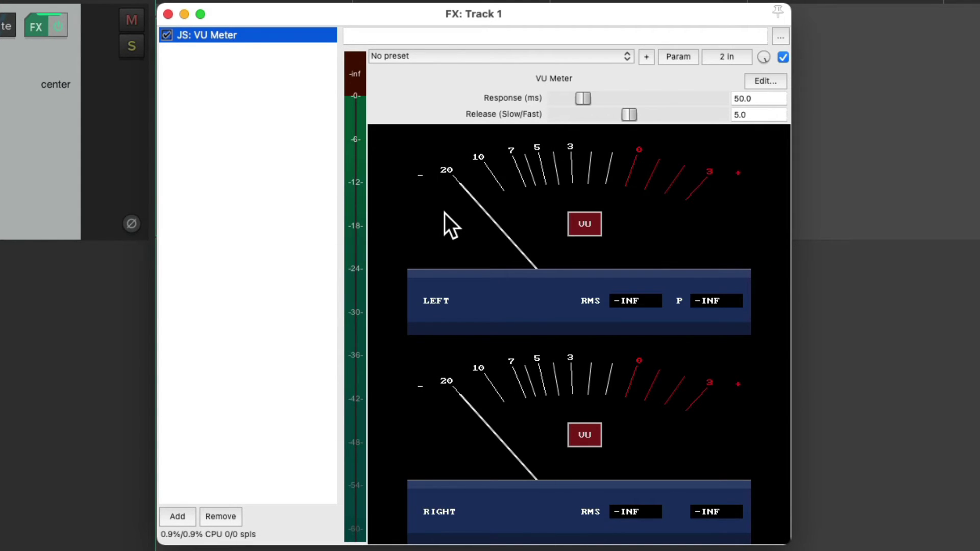
pyautogui.rightClick(262, 34)
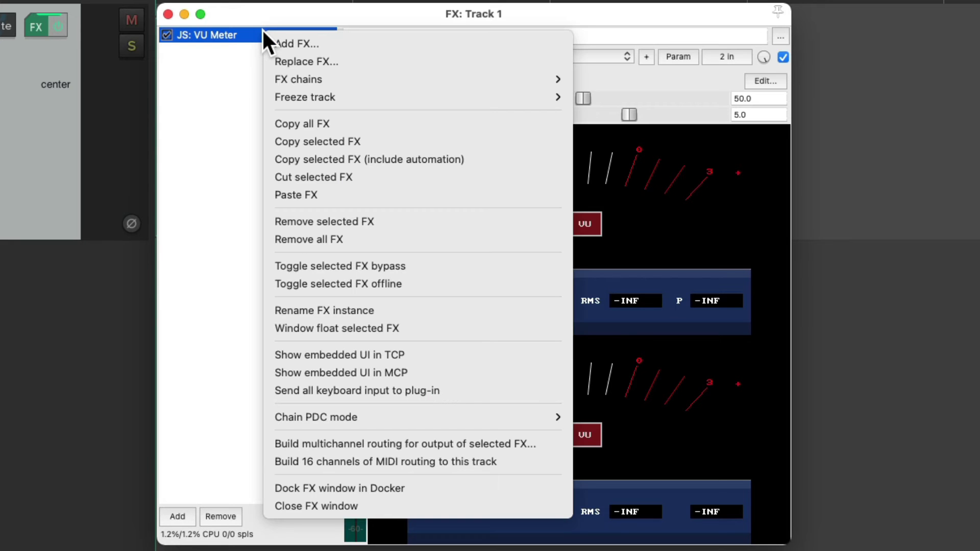
pyautogui.click(485, 353)
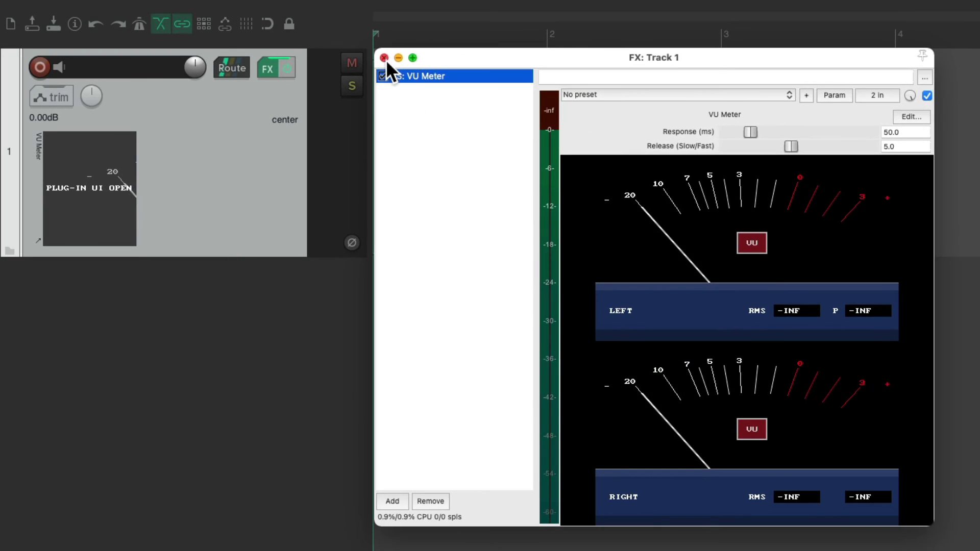
pyautogui.click(385, 58)
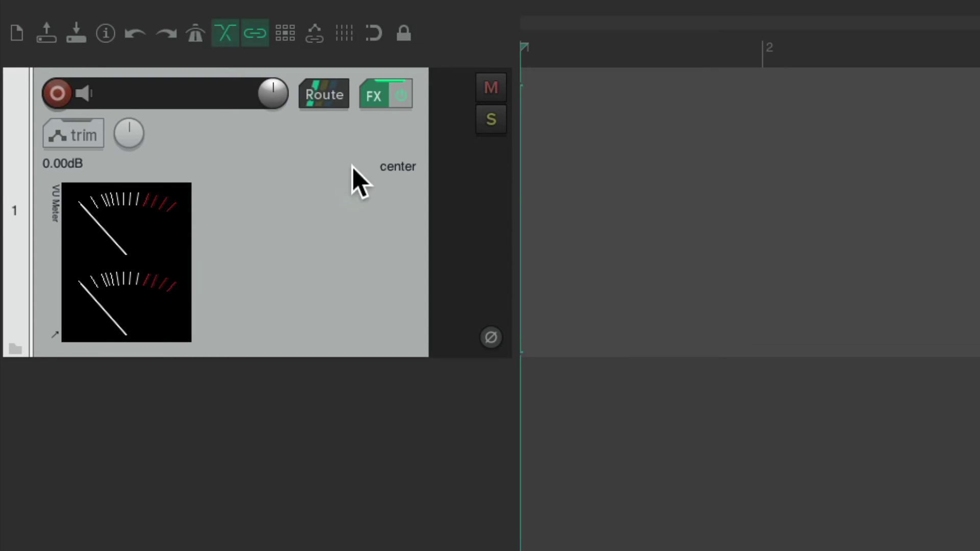
# Show the VU Meter's Response and Release knobs in Track 1's track controls
pyautogui.click(374, 95)
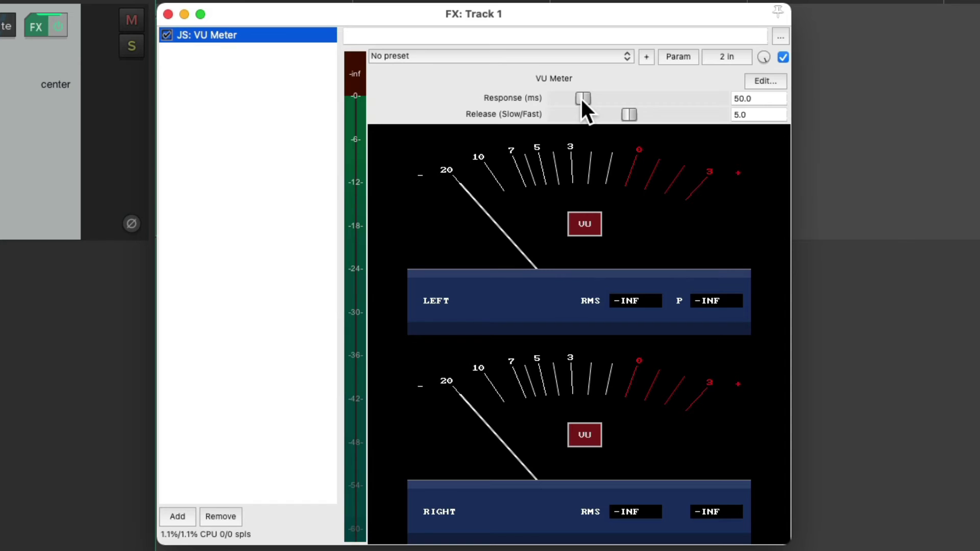
pyautogui.click(674, 56)
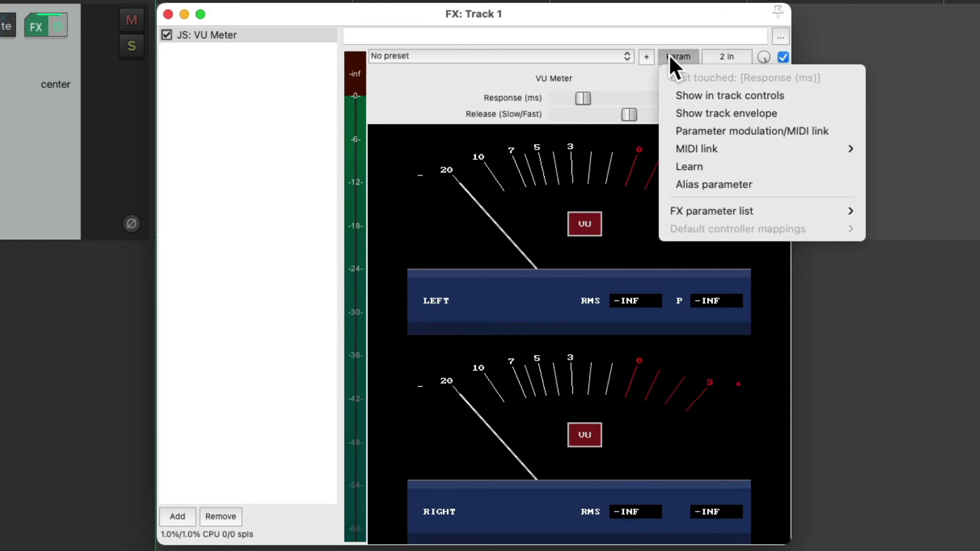
pyautogui.click(666, 94)
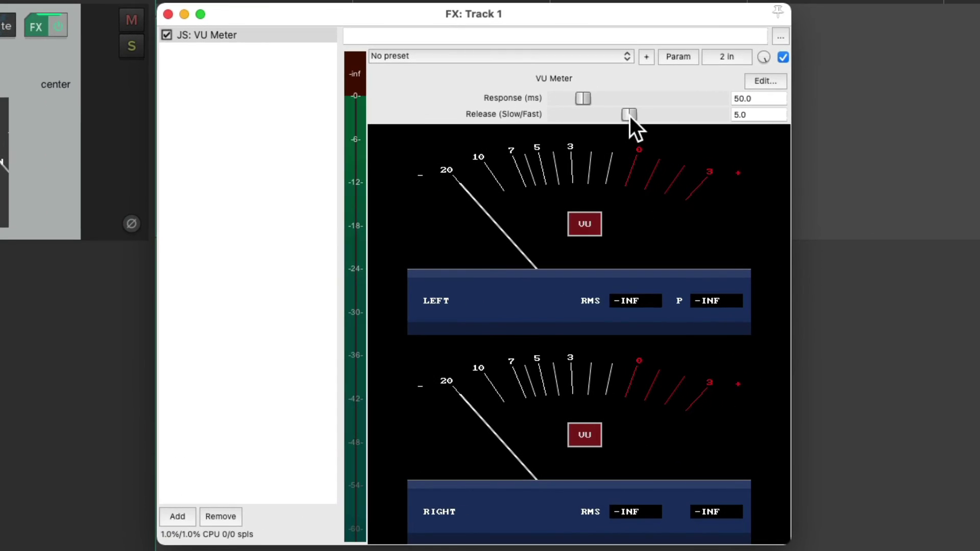
pyautogui.click(629, 115)
pyautogui.click(678, 56)
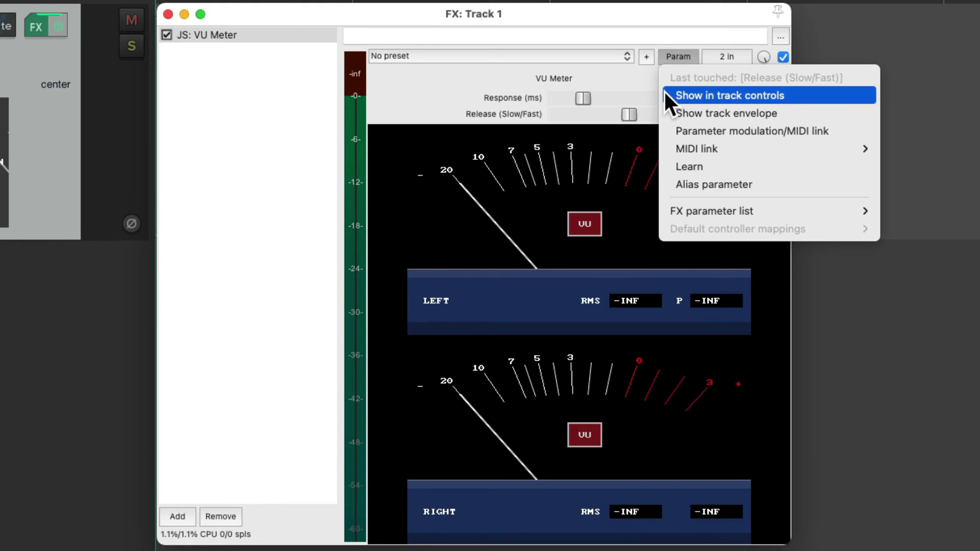
pyautogui.click(689, 95)
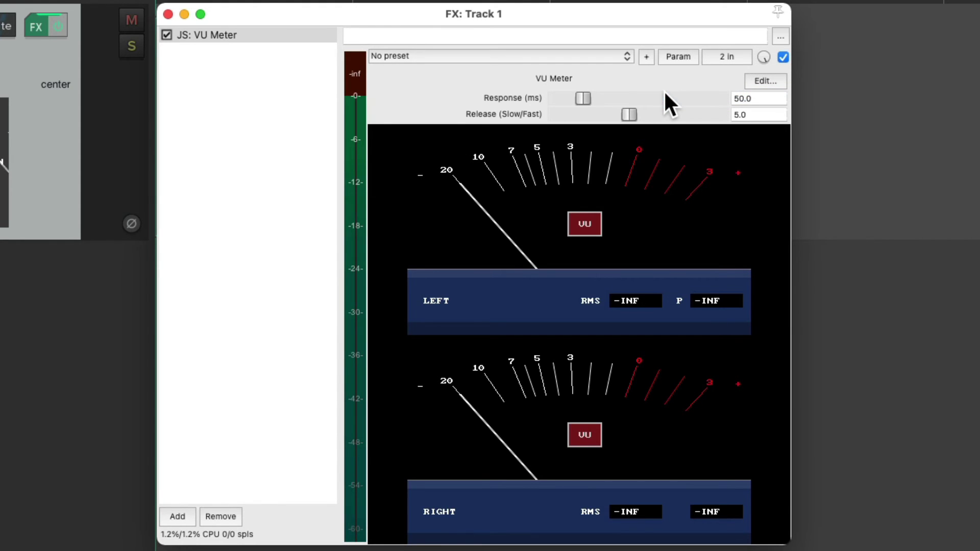
# Raise the embedded Response knob from 50.0 to 51.0, then reopen Track 1's FX window
pyautogui.click(168, 14)
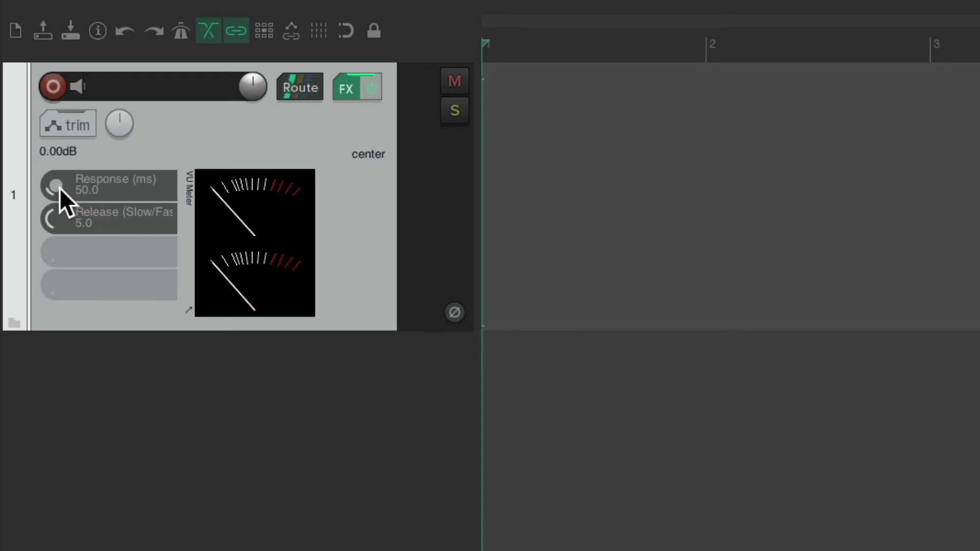
pyautogui.moveTo(56, 188); pyautogui.dragTo(56, 185)
pyautogui.click(346, 88)
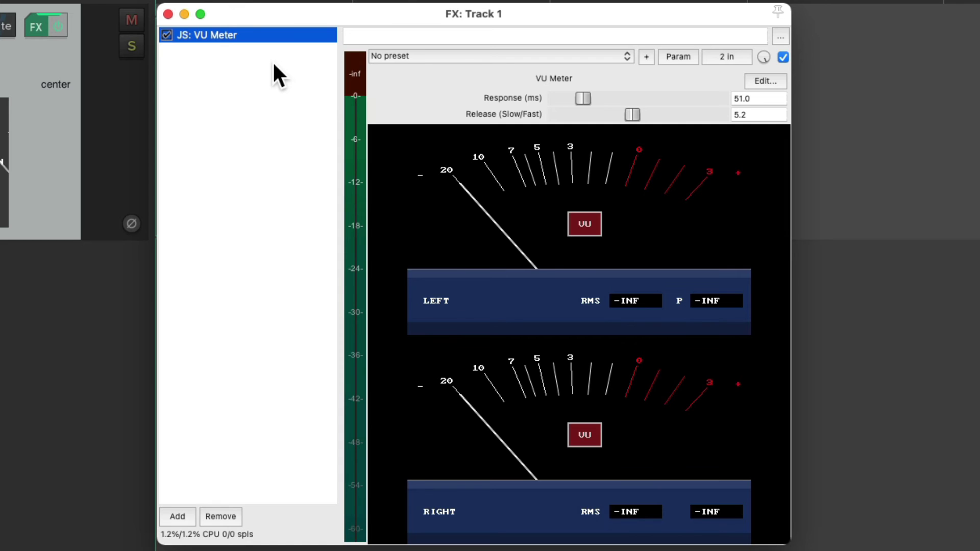
# Save Track 1's VU Meter chain as the default FX chain for new tracks
pyautogui.click(273, 61)
pyautogui.rightClick(266, 72)
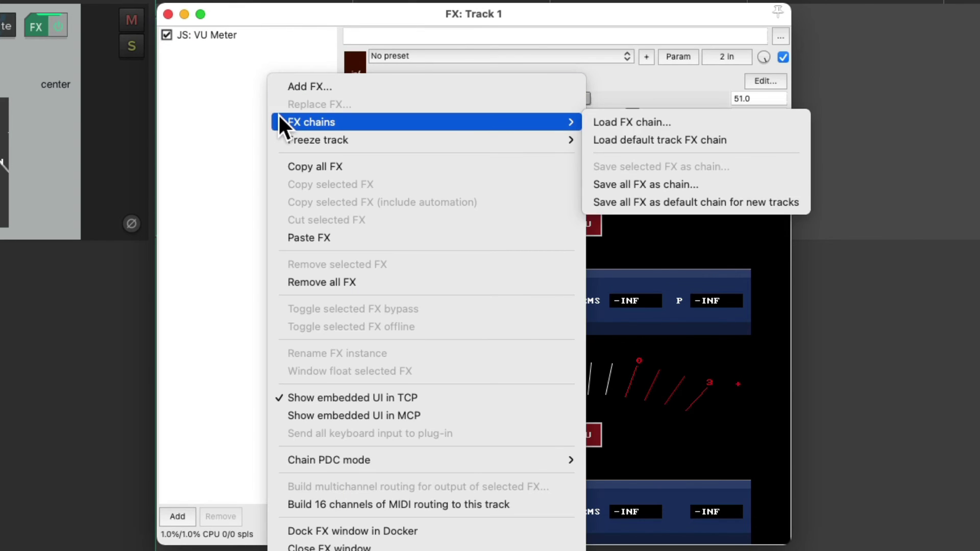
pyautogui.click(742, 208)
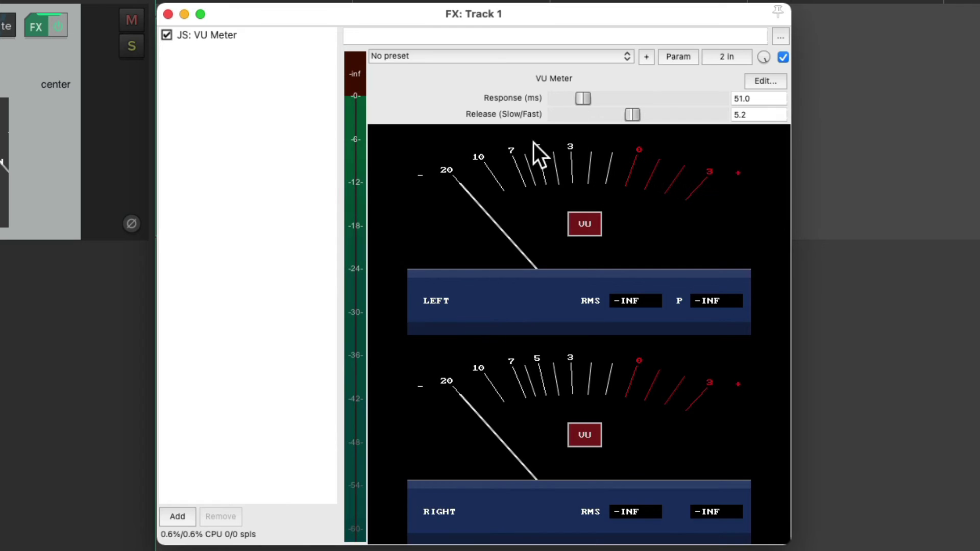
pyautogui.click(167, 14)
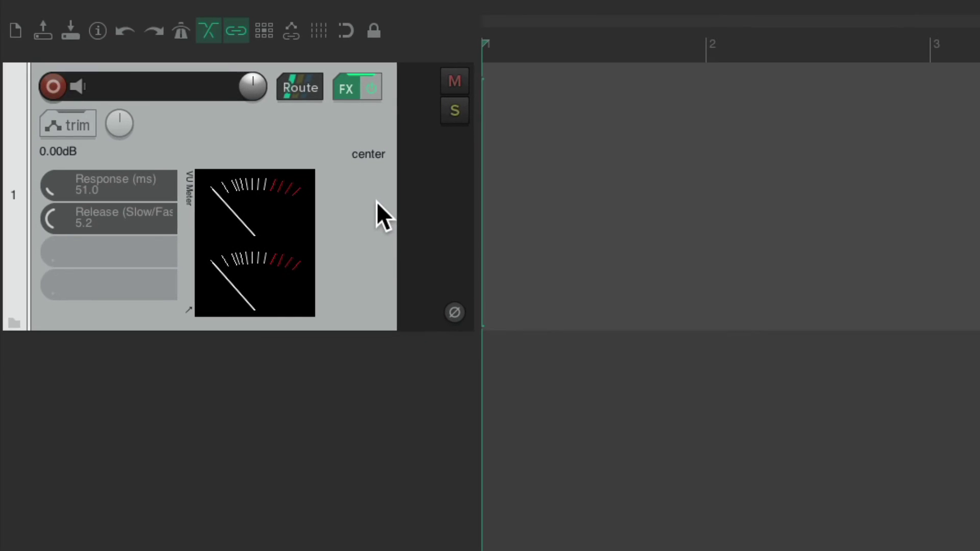
# Delete and restore Track 1, then add two new tracks carrying the VU Meter
pyautogui.press('Delete')
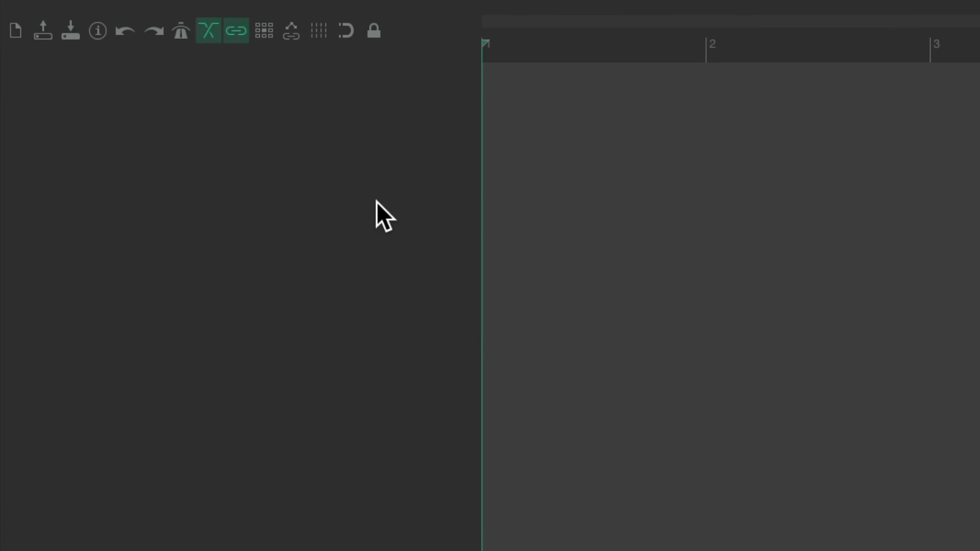
pyautogui.hotkey('ctrl', 'z')
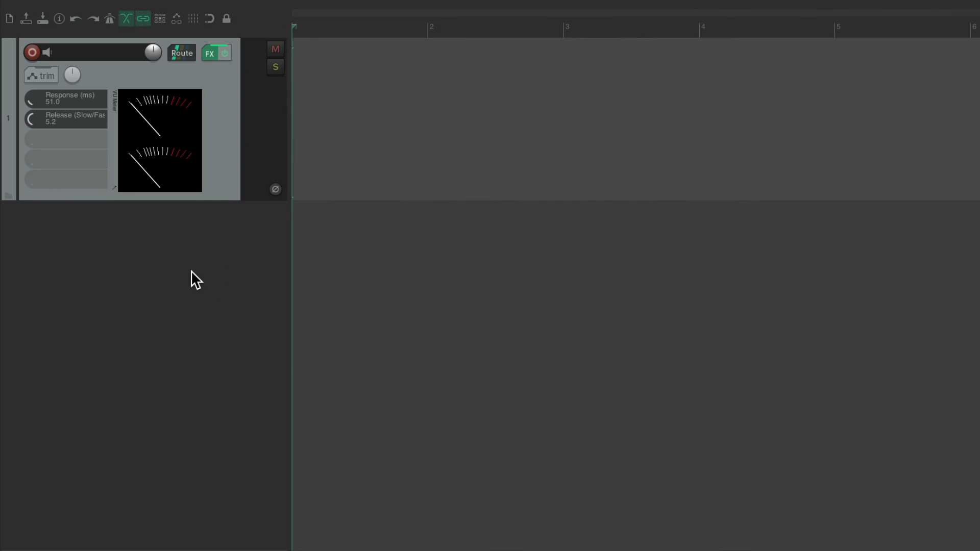
pyautogui.doubleClick(191, 270)
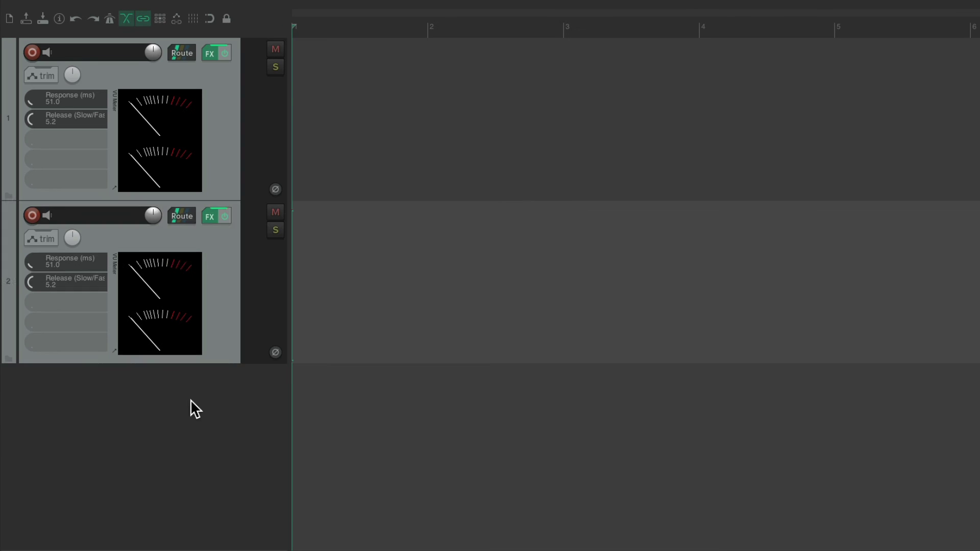
pyautogui.doubleClick(191, 400)
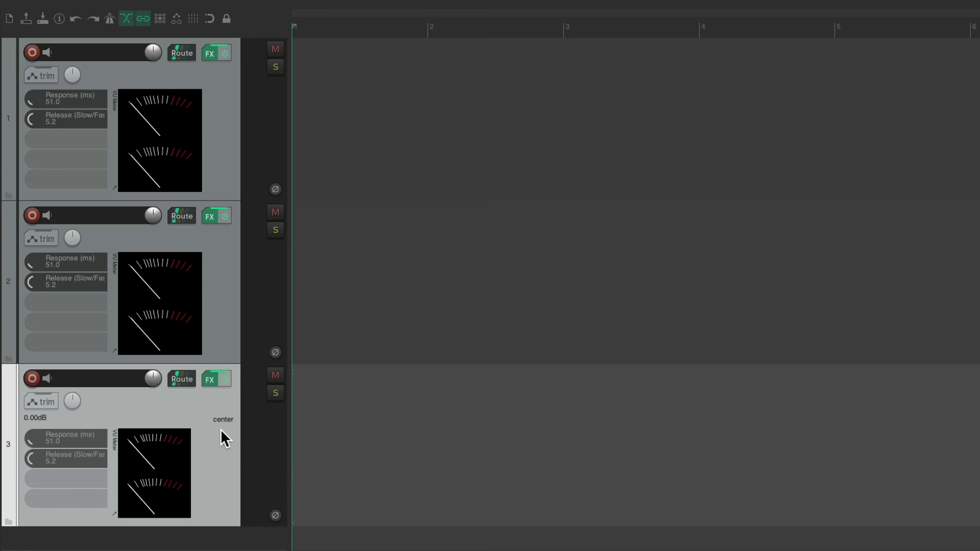
# Delete tracks 2 and 3
pyautogui.press('Delete')
pyautogui.click(220, 263)
pyautogui.press('Delete')
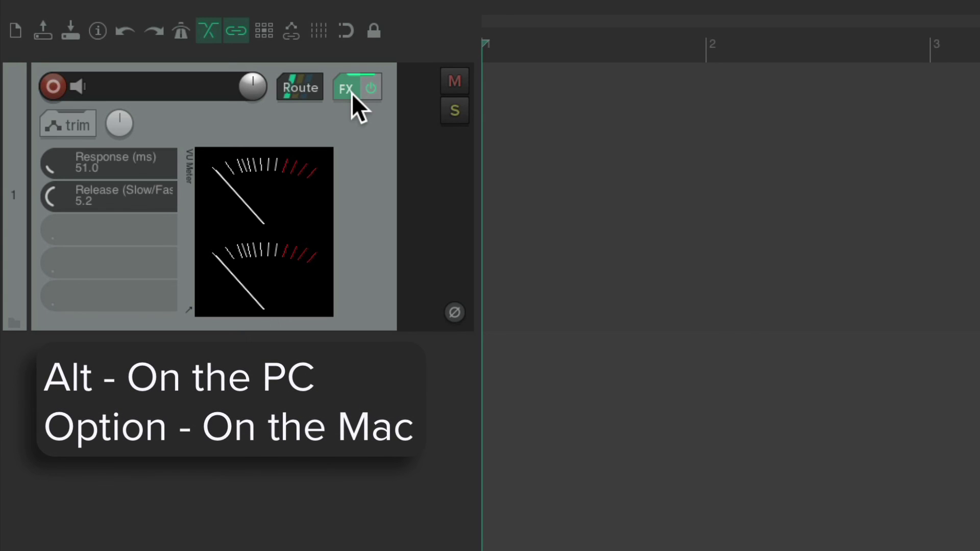
# Remove all effects from Track 1 and save the empty chain as the new-track default
pyautogui.keyDown('alt'); pyautogui.click(351, 93); pyautogui.keyUp('alt')
pyautogui.click(346, 89)
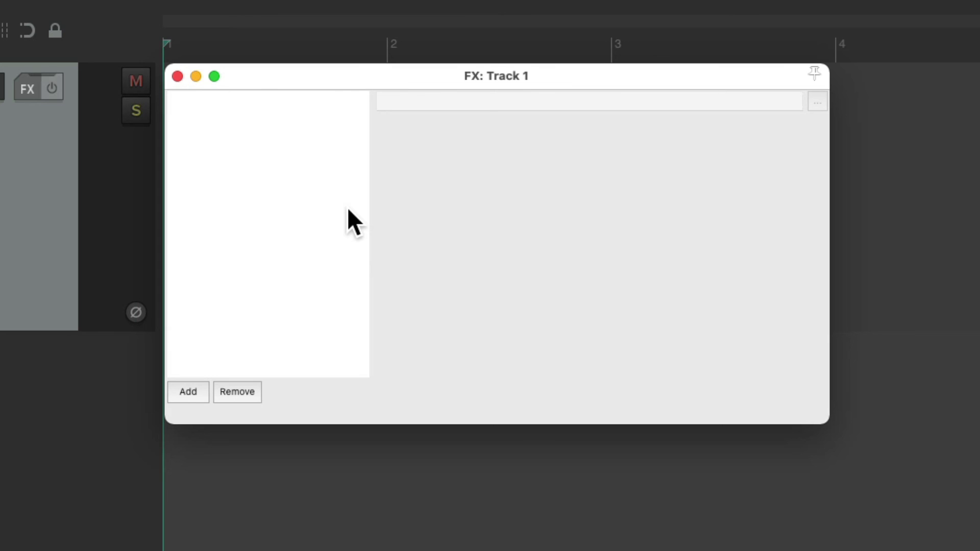
pyautogui.rightClick(287, 134)
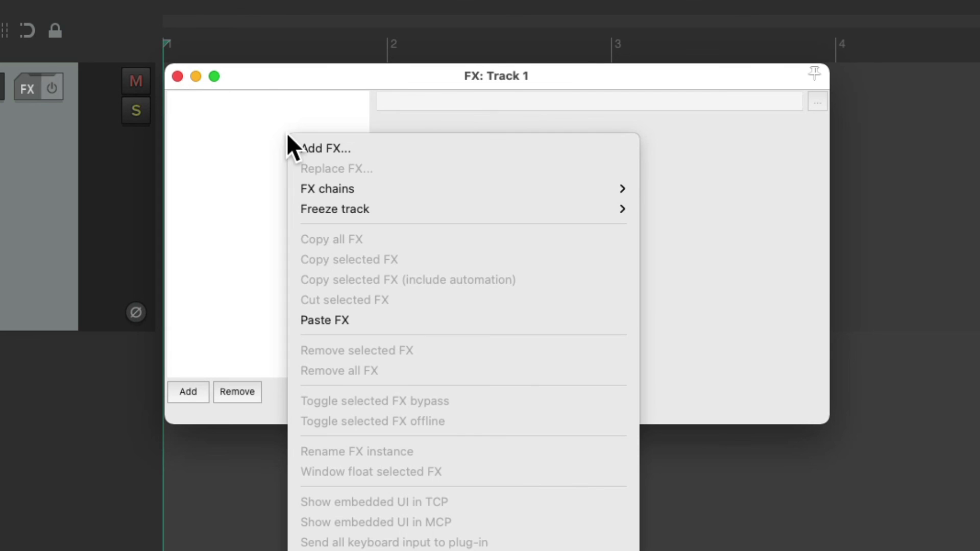
pyautogui.moveTo(460, 188)
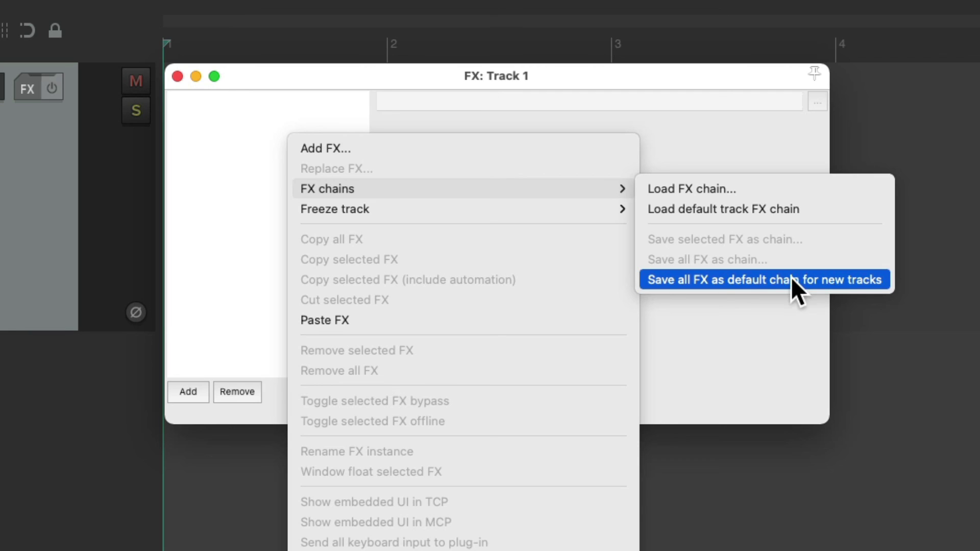
pyautogui.click(843, 282)
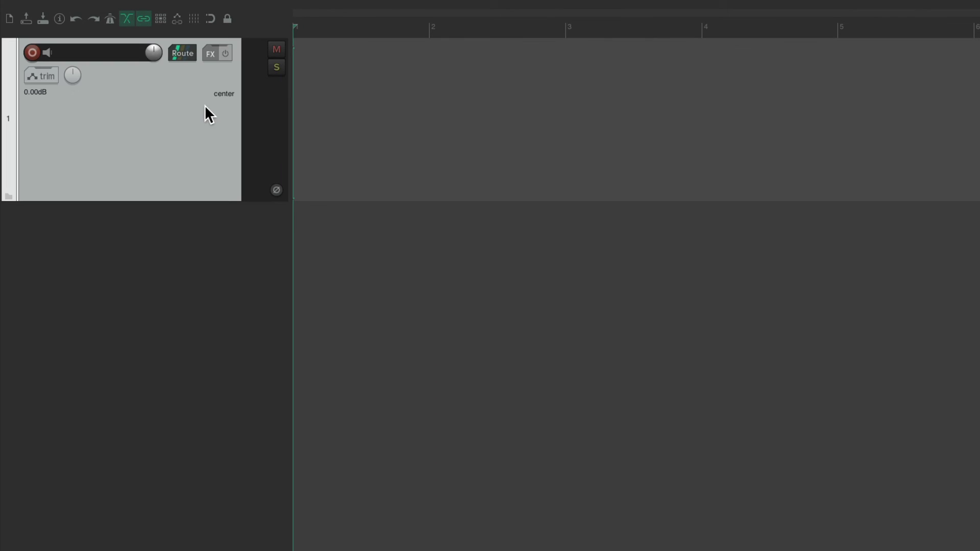
# Add two new tracks below Track 1 that have no effects or embedded meters
pyautogui.doubleClick(203, 241)
pyautogui.doubleClick(223, 458)
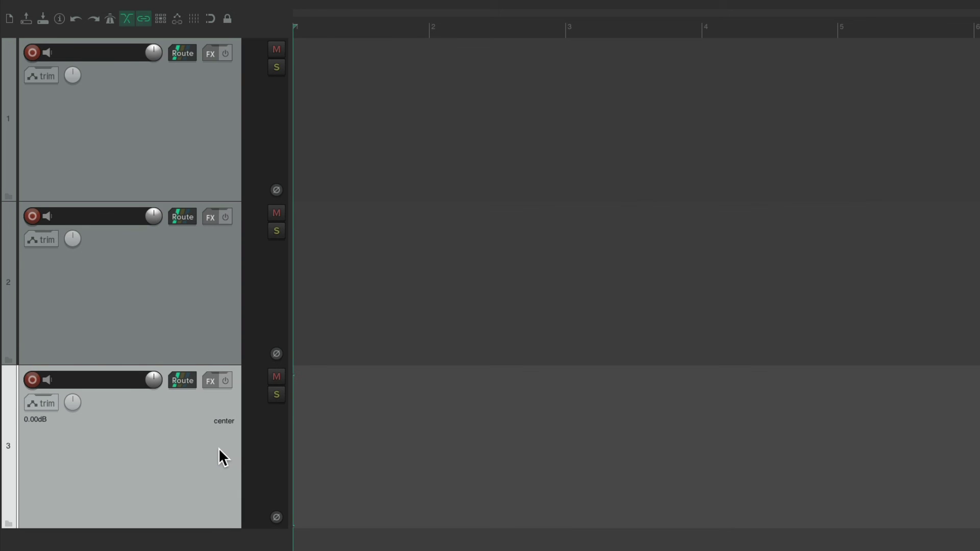